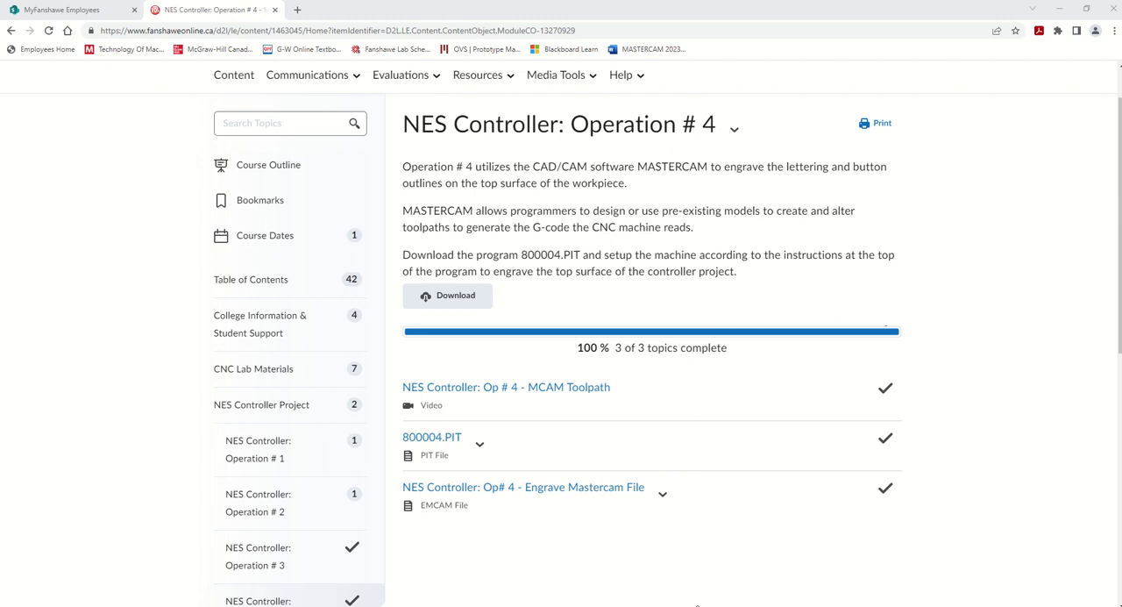
Switch to Mastercam, maximize its window, and view the engraving toolpath on the controller part
left_click_drag(697, 605, 689, 132)
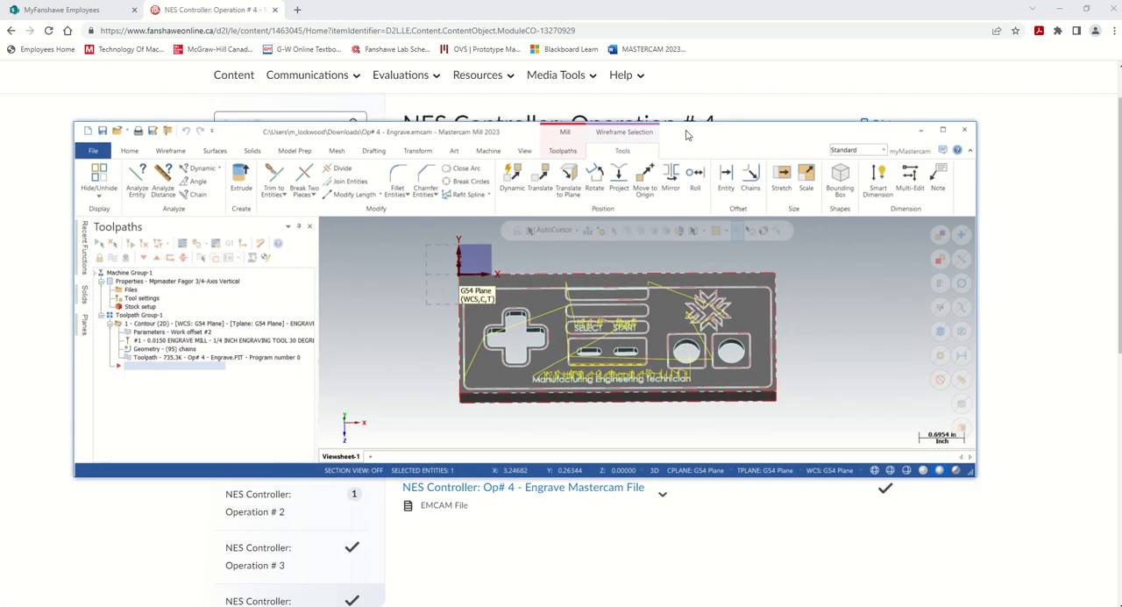
left_click(942, 127)
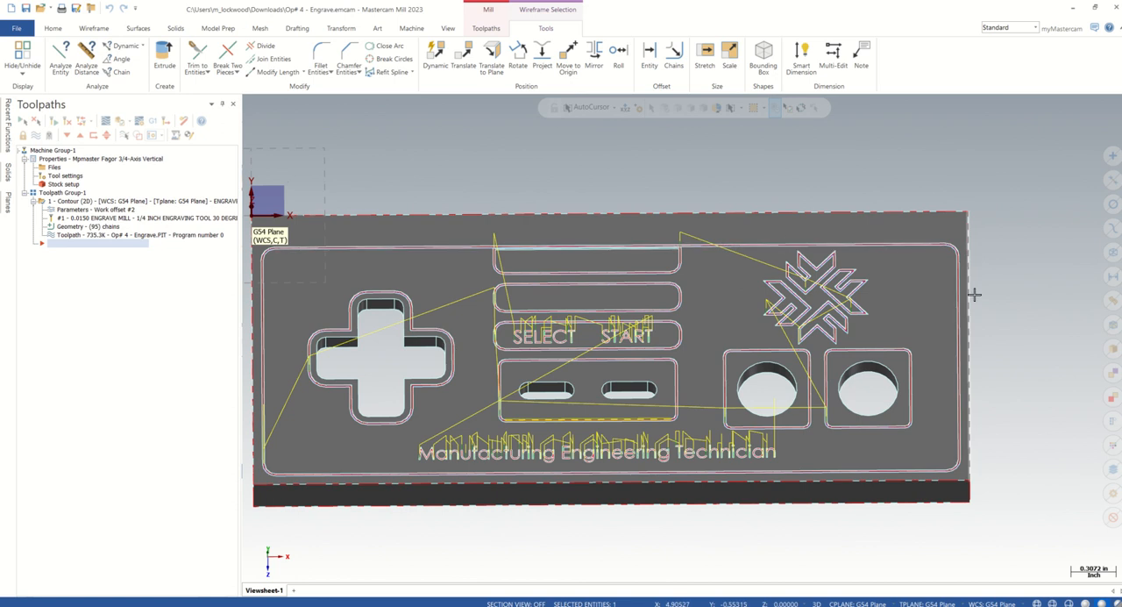
scroll(999, 439, "down", 1)
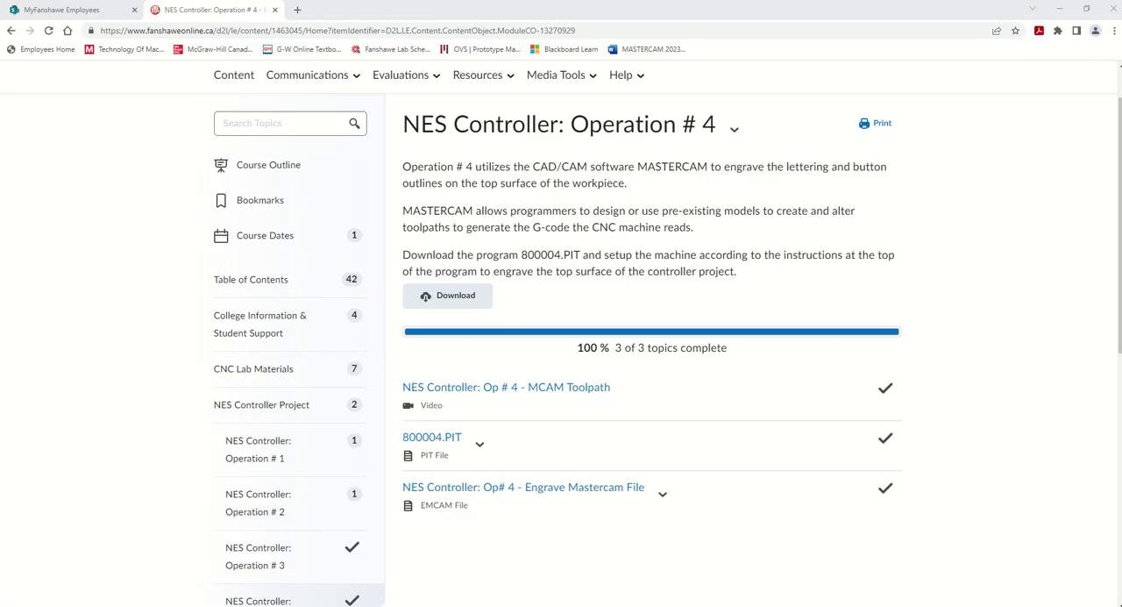
Download the 800004.PIT program from the NES Controller: Operation # 4 course page in the browser
scroll(581, 408, "down", 1)
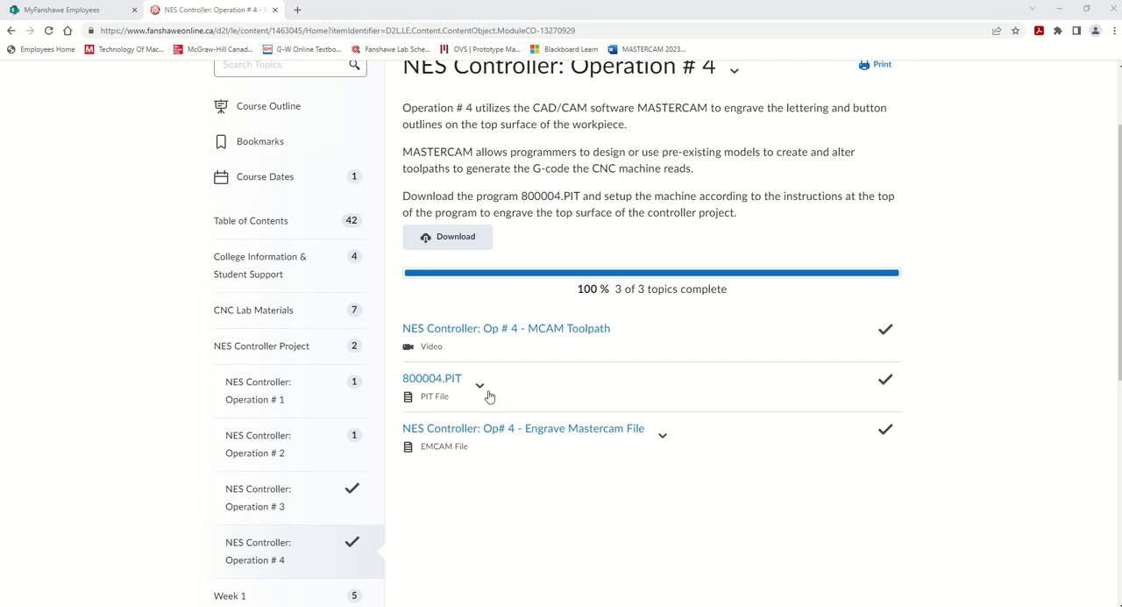
left_click(448, 382)
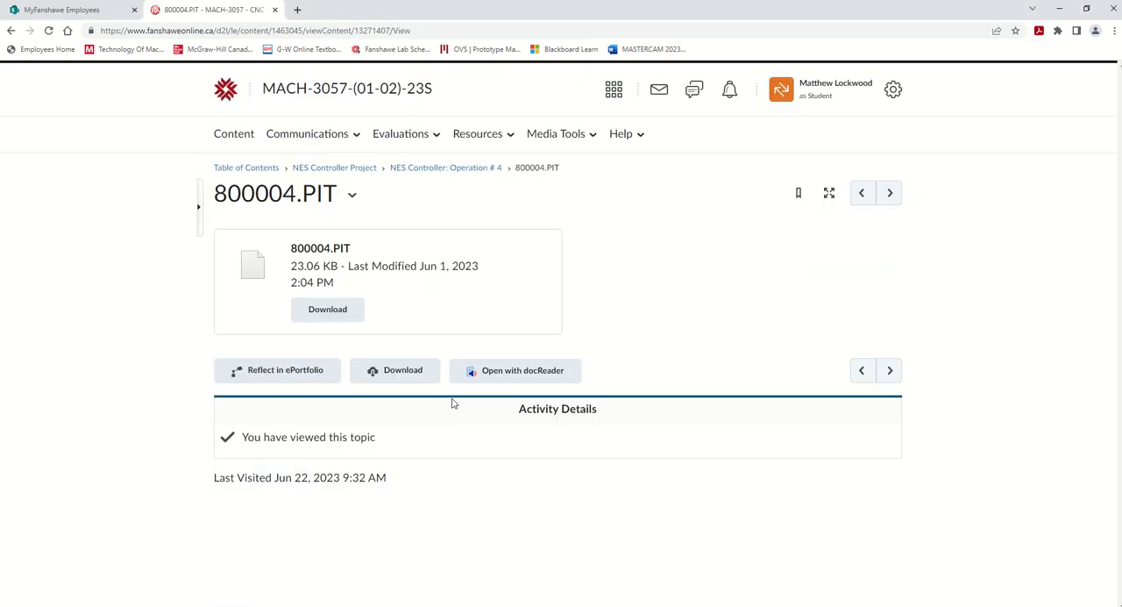
left_click(327, 316)
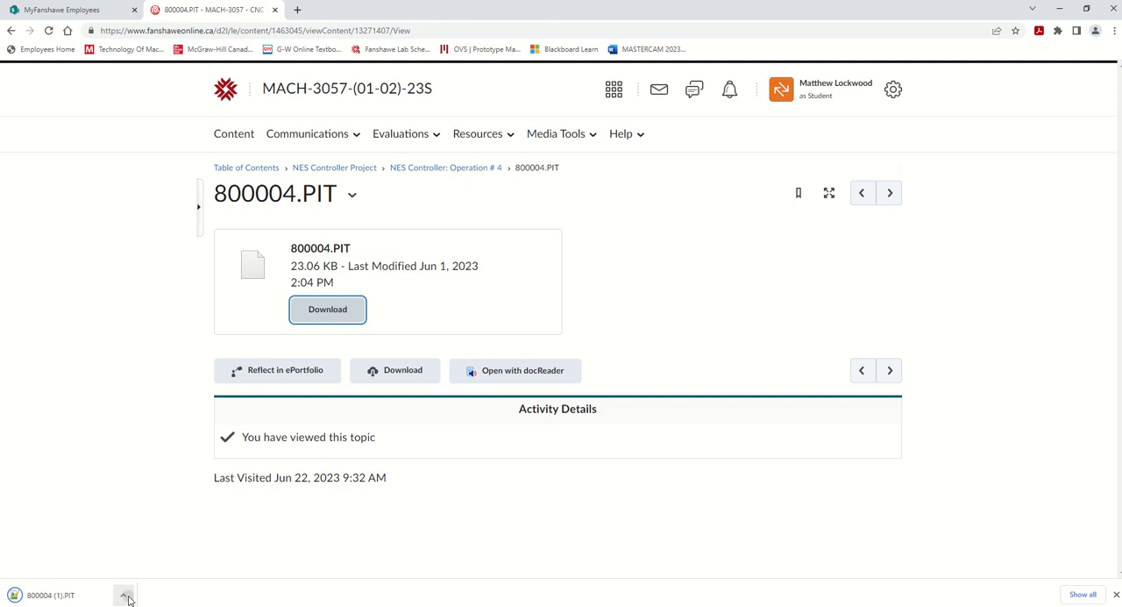
Open the downloaded 800004 (1).PIT program in Notepad++, review its setup notes and G-code, and minimize it
left_click(123, 594)
left_click(148, 520)
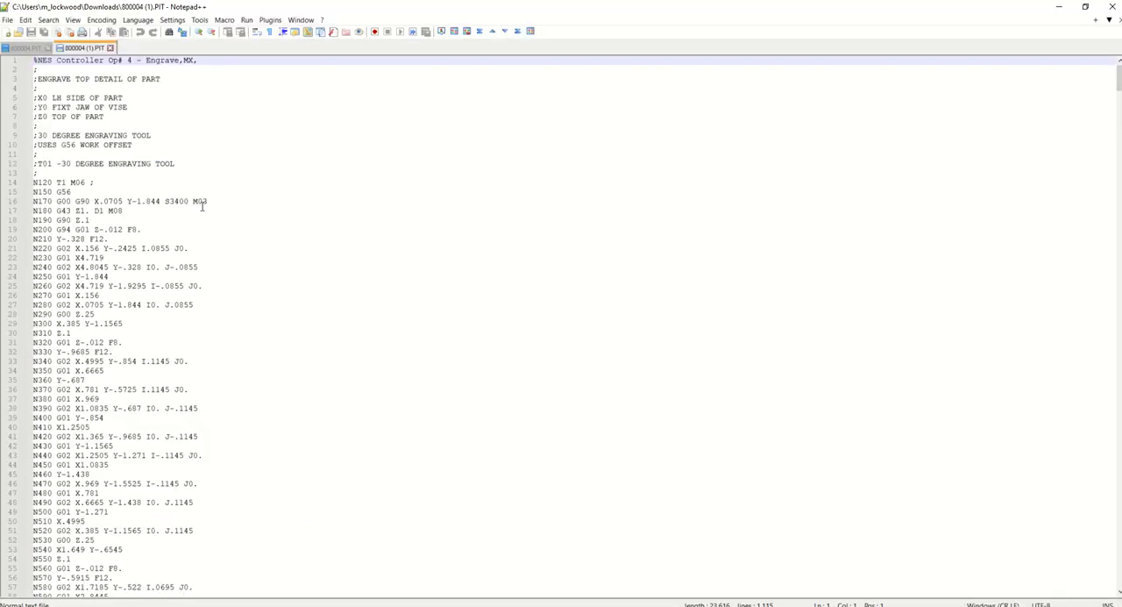
scroll(157, 176, "down", 6)
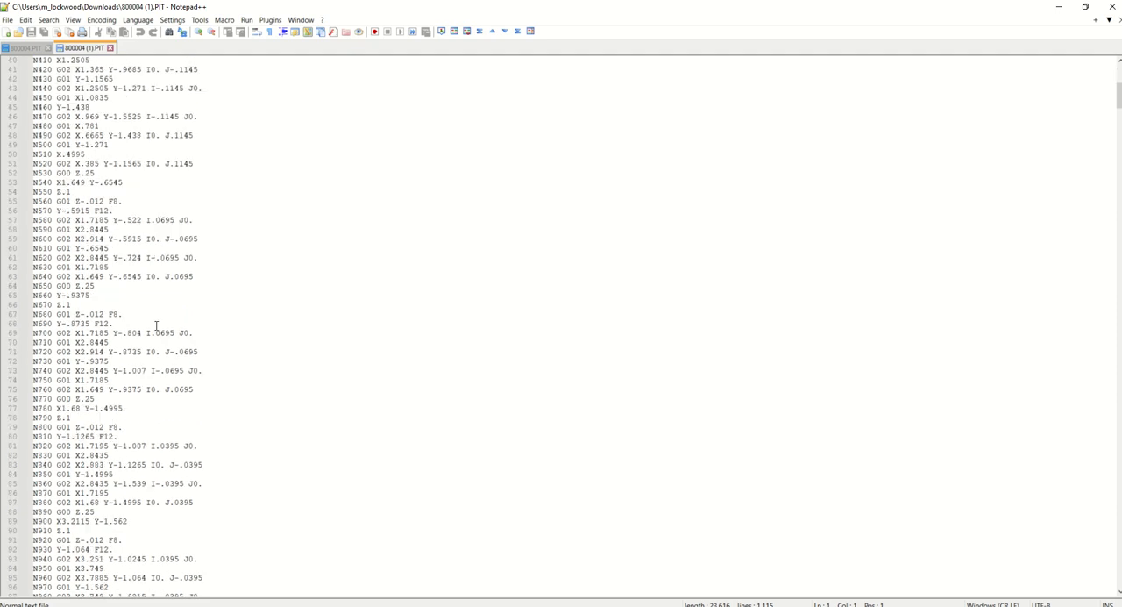
scroll(157, 326, "up", 6)
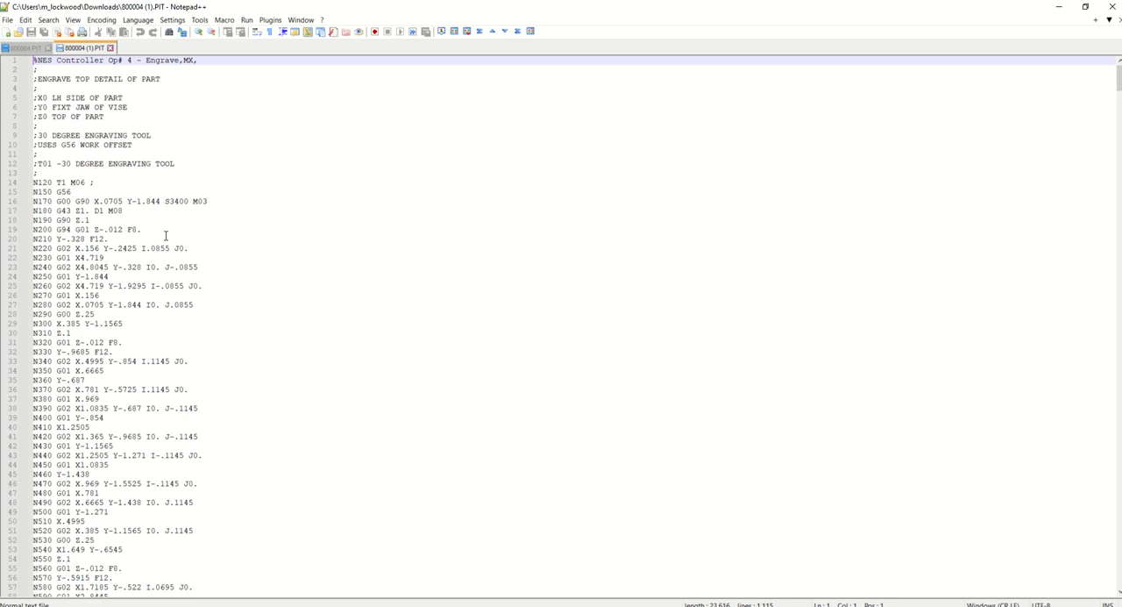
left_click(1058, 8)
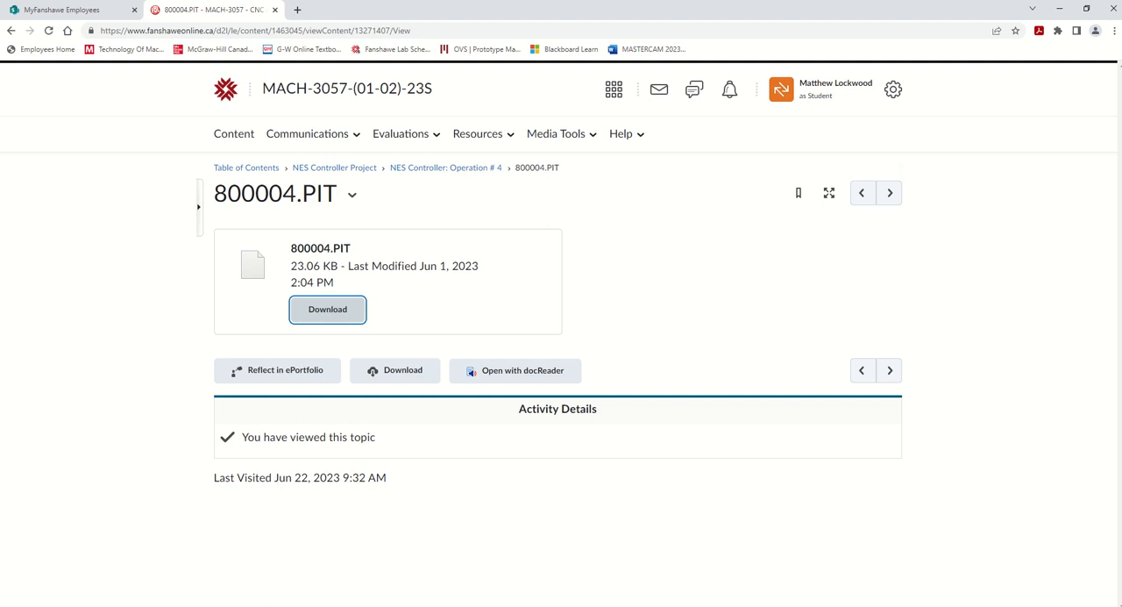
Return to the Operation # 4 page and download the Op# 4 - Engrave.emcam file from its Engrave Mastercam File topic
left_click(432, 171)
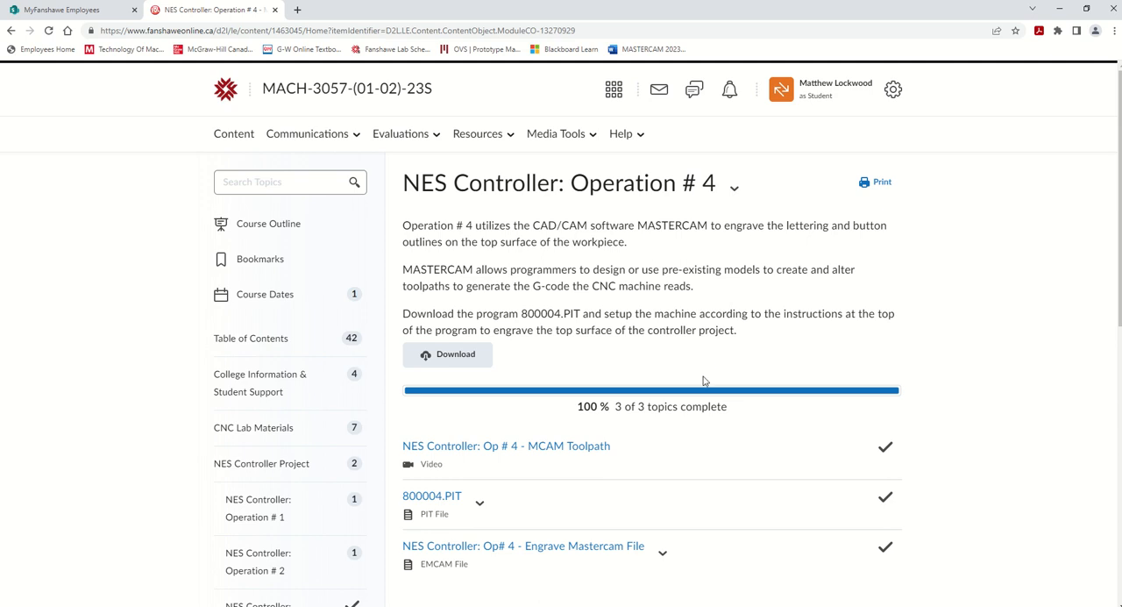
scroll(702, 378, "down", 2)
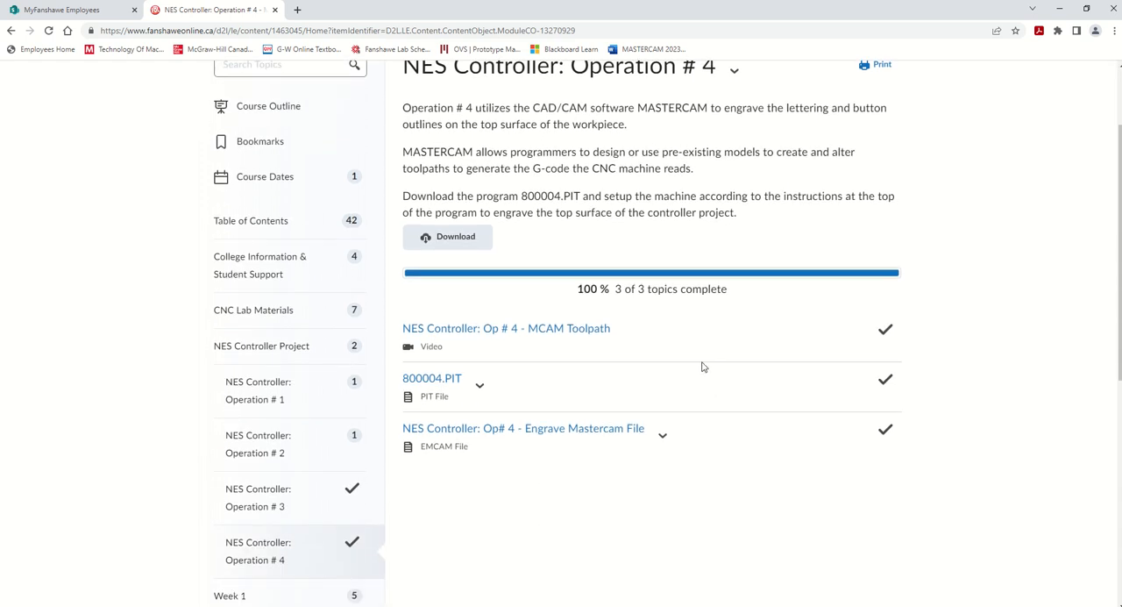
scroll(646, 380, "down", 1)
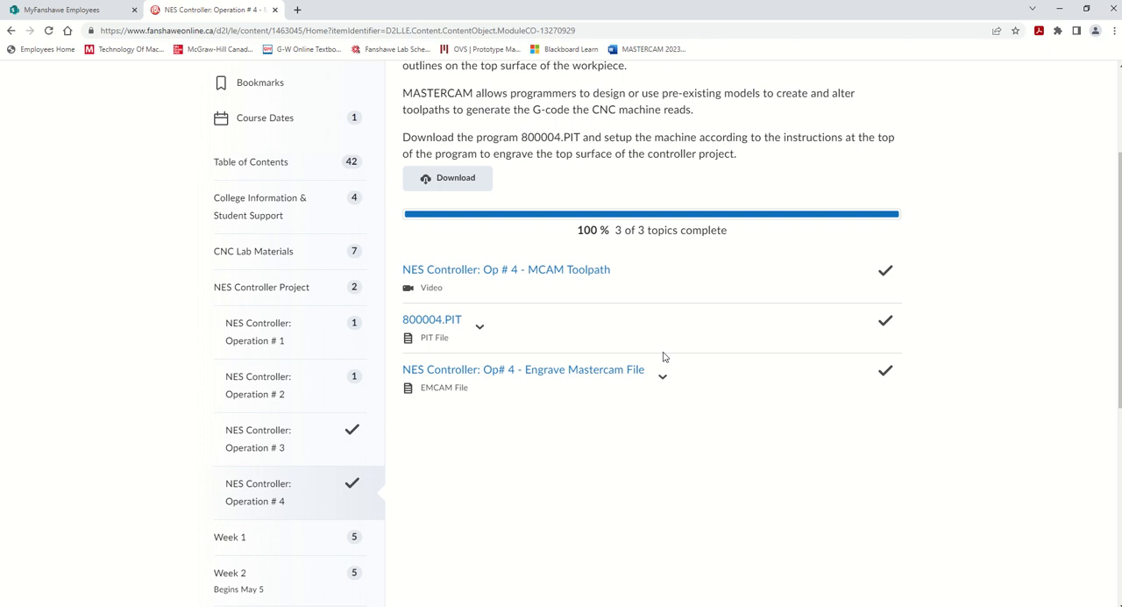
left_click(556, 375)
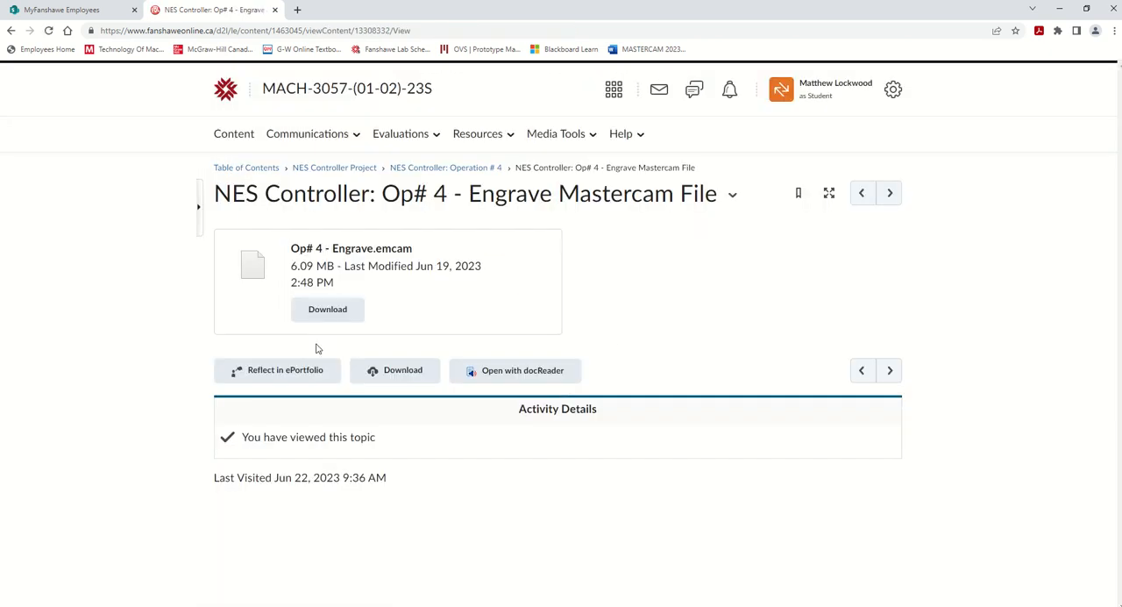
left_click(321, 321)
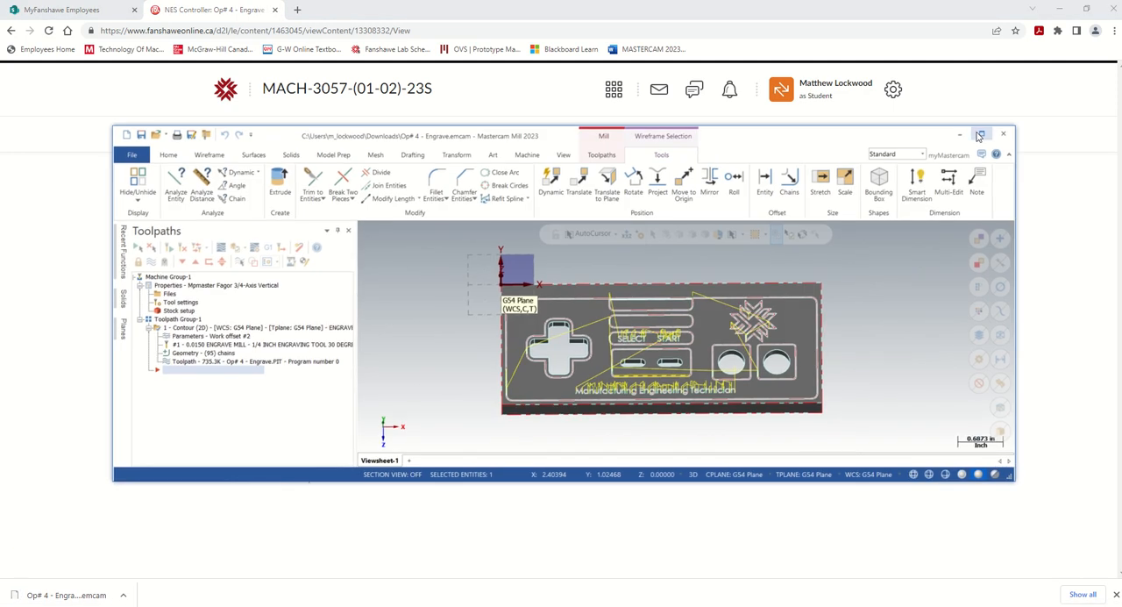
Switch to Mastercam and examine the controller's engraved outlines, SELECT and START lettering, logo and toolpath moves from several angles
left_click(979, 134)
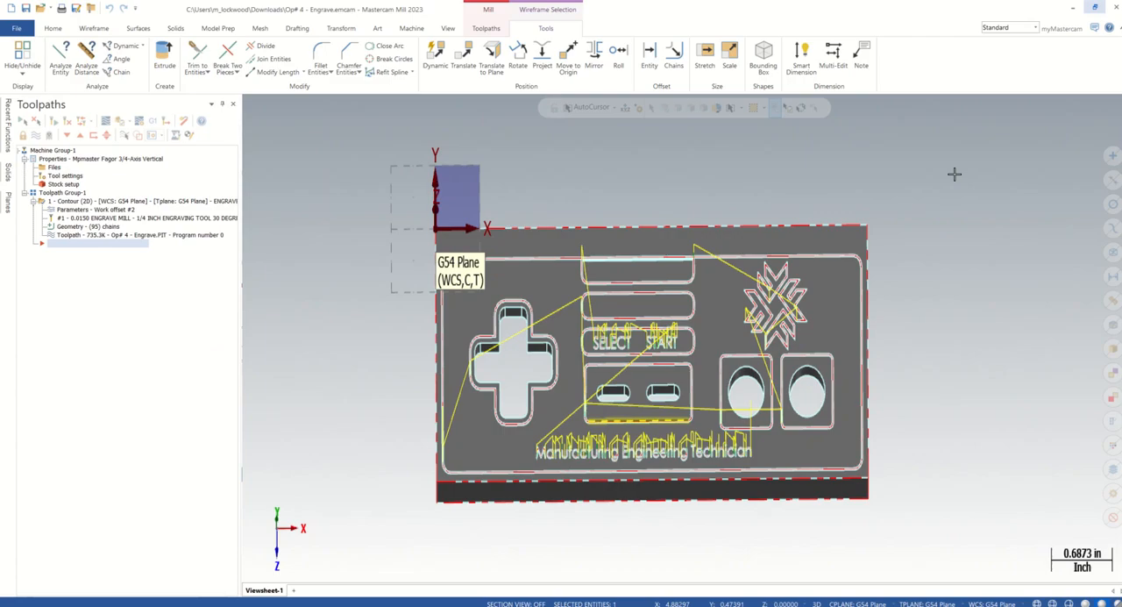
scroll(759, 458, "down", 1)
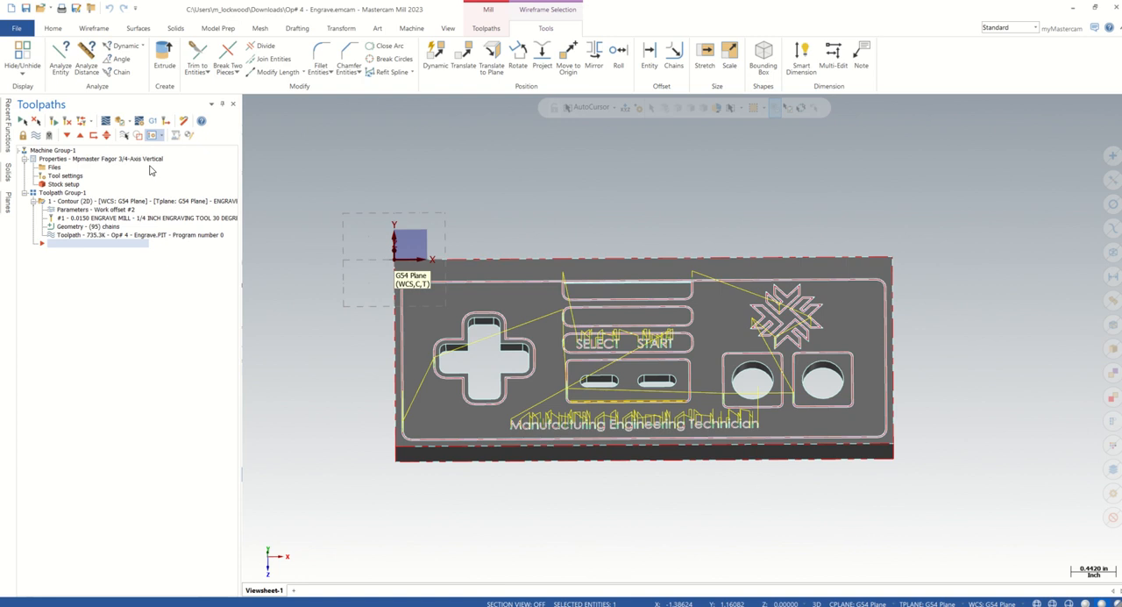
scroll(717, 394, "up", 1)
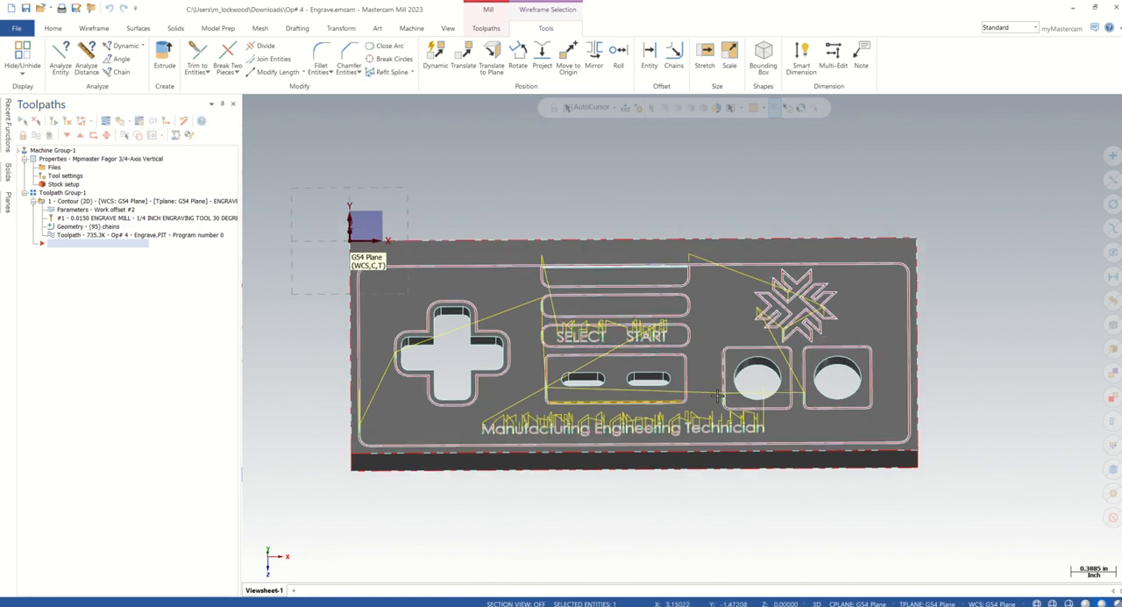
middle_click_drag(717, 395, 959, 348)
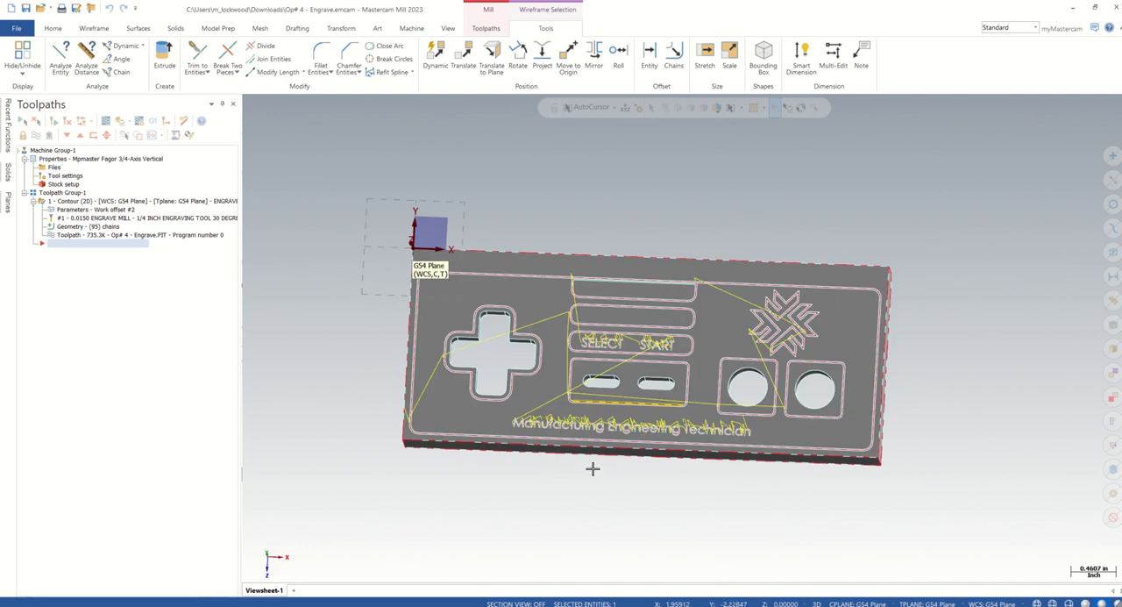
scroll(593, 468, "up", 6)
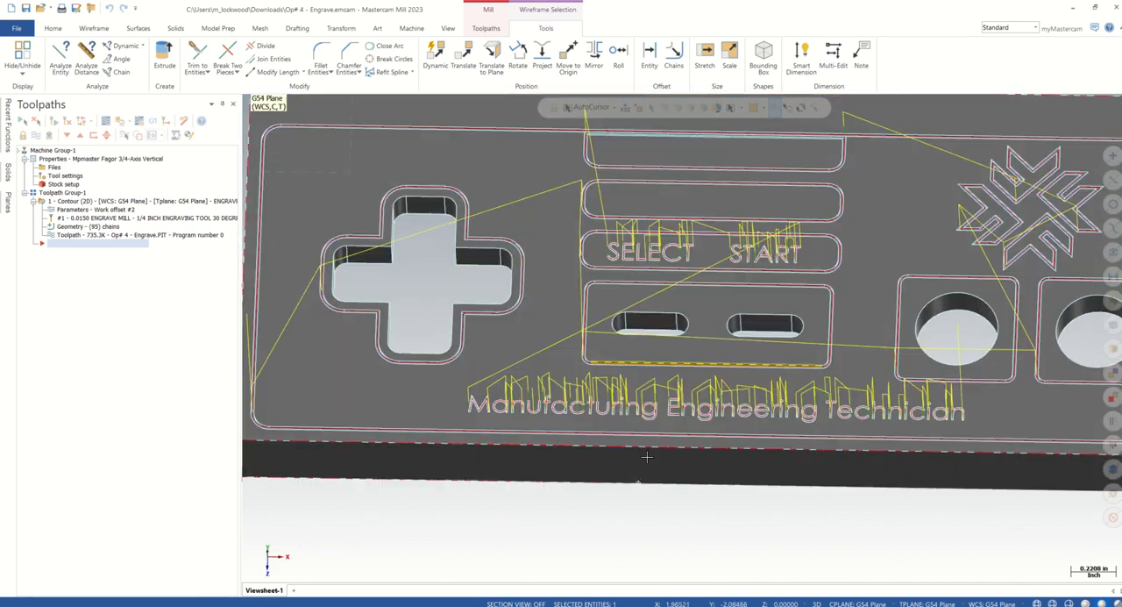
middle_click_drag(646, 456, 637, 432)
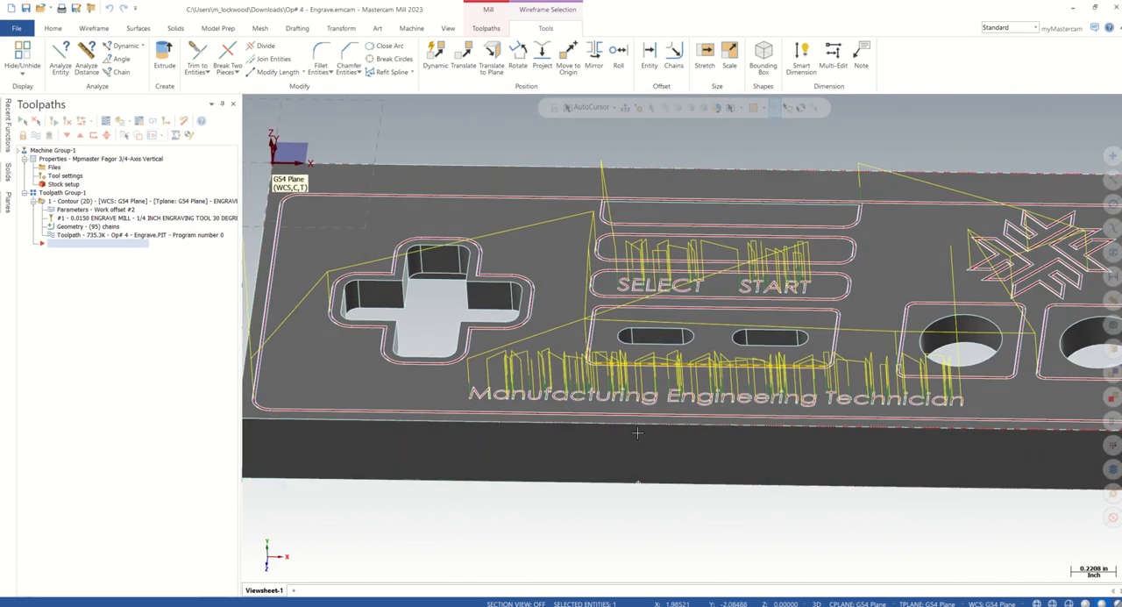
scroll(637, 432, "down", 6)
scroll(644, 471, "up", 1)
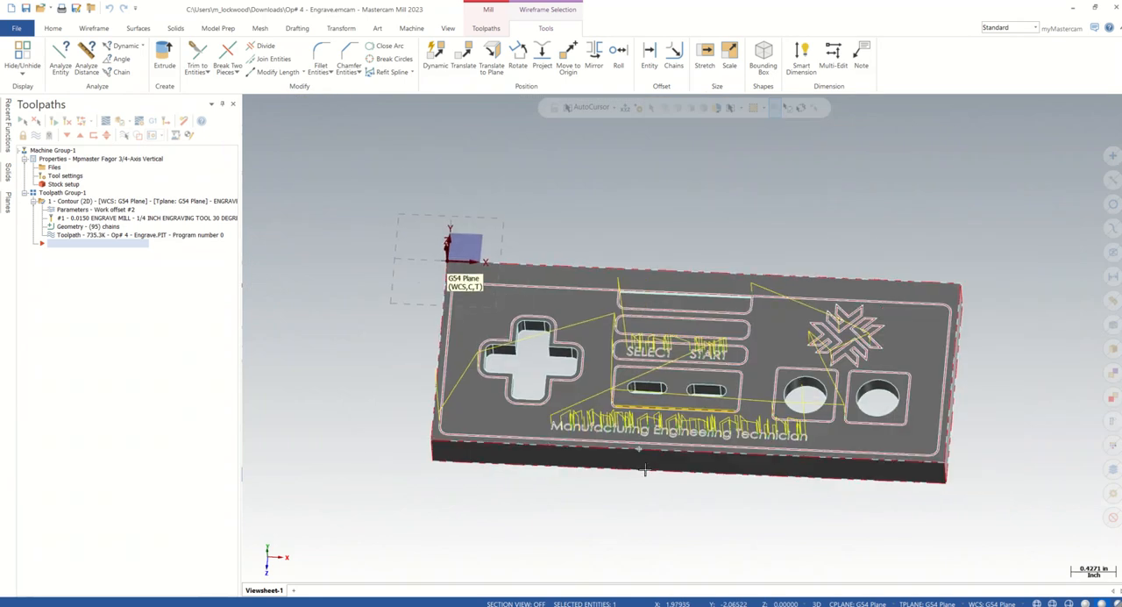
middle_click_drag(645, 470, 647, 494)
scroll(733, 265, "up", 5)
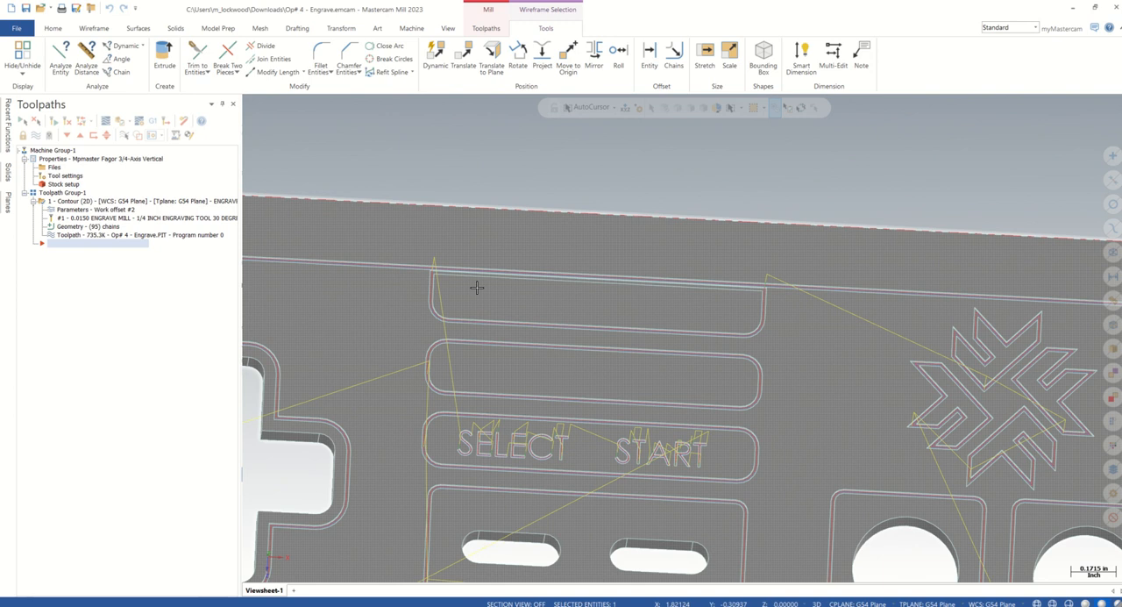
scroll(734, 349, "down", 5)
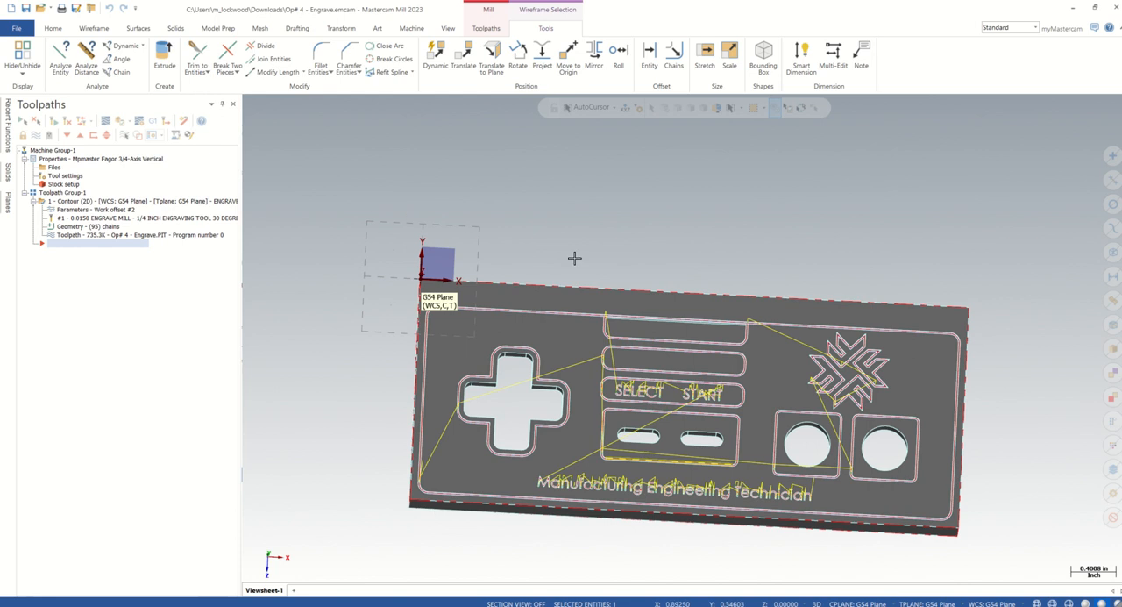
middle_click_drag(985, 351, 1014, 399)
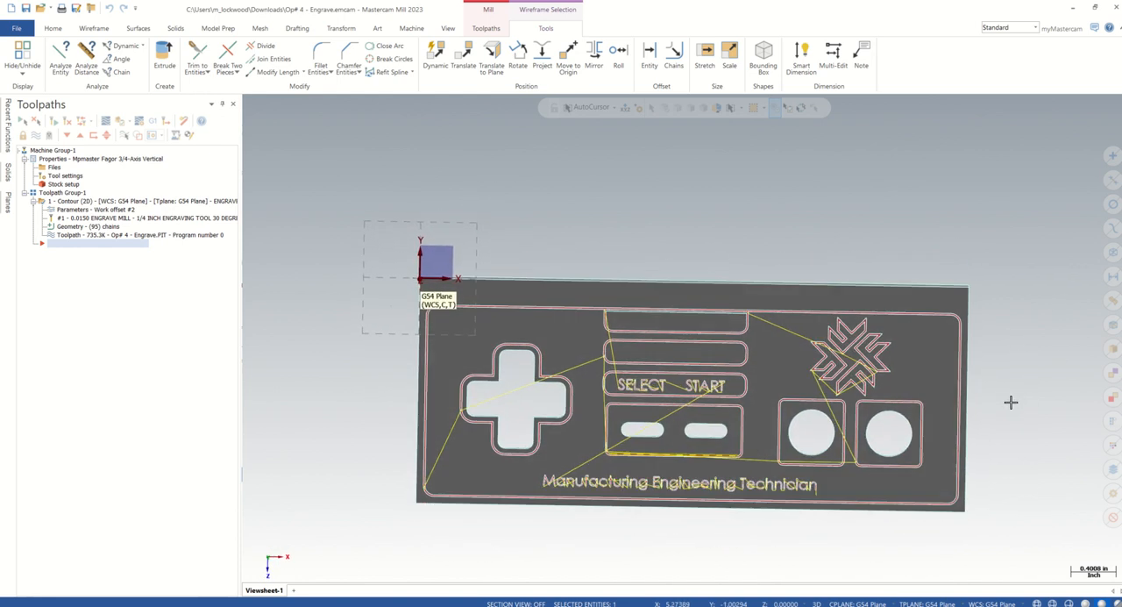
scroll(658, 368, "up", 2)
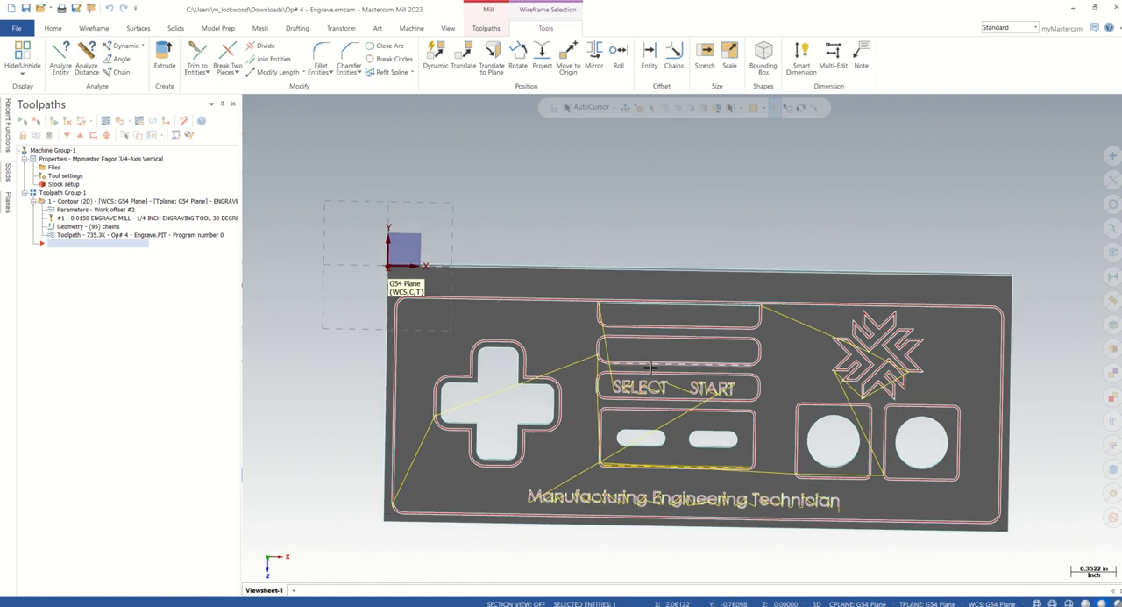
middle_click_drag(815, 389, 814, 361)
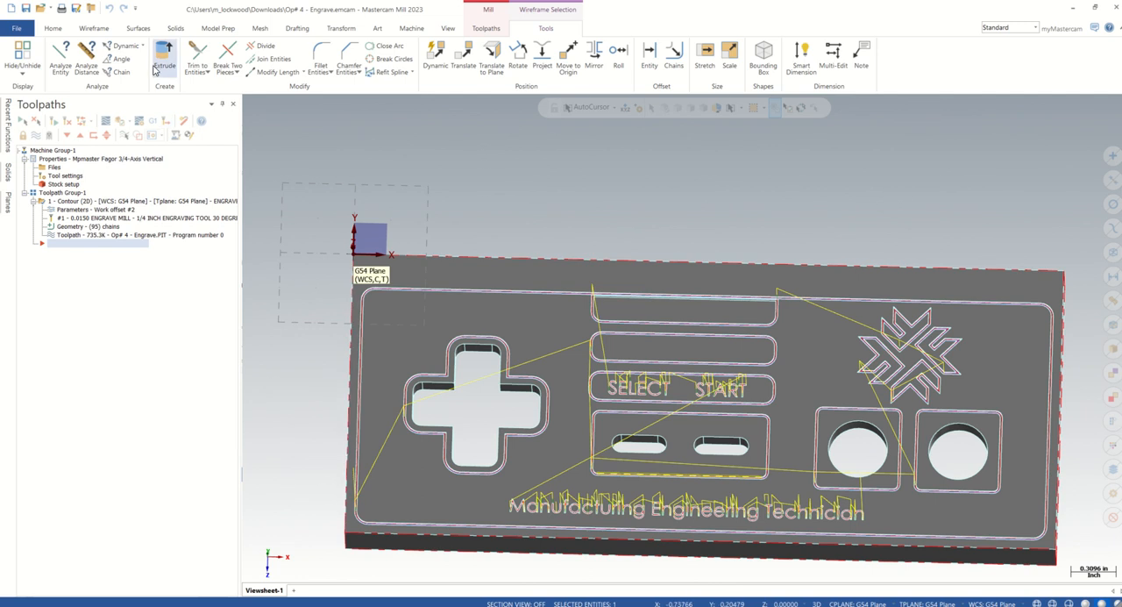
Start Create Letters with the OLF SimpleSansCJK OC font and enter the person's first initial and last name as the text
left_click(94, 29)
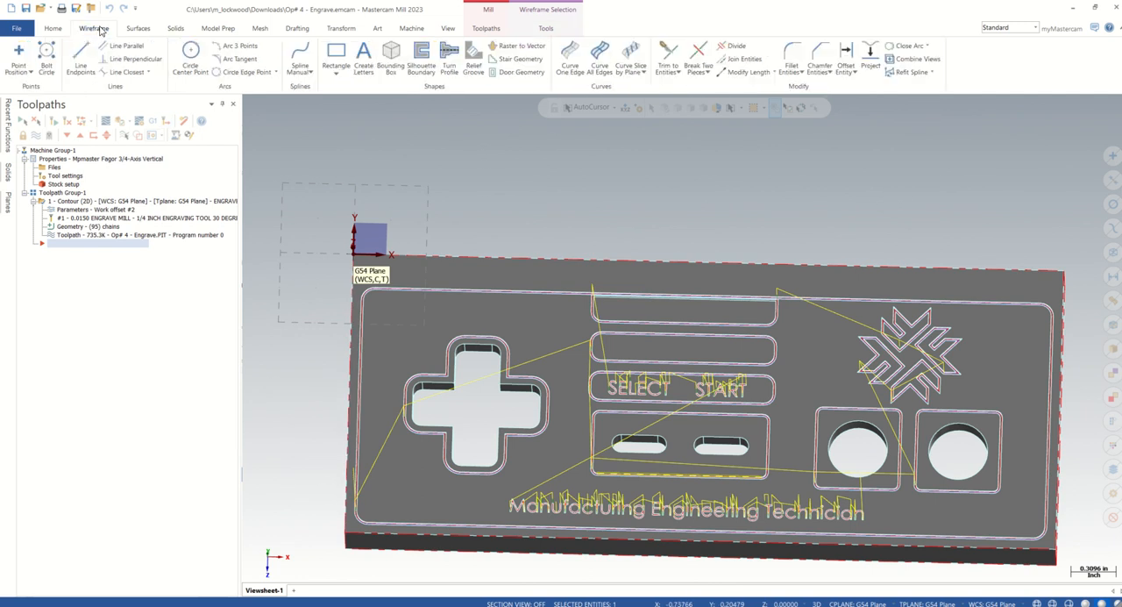
left_click(363, 57)
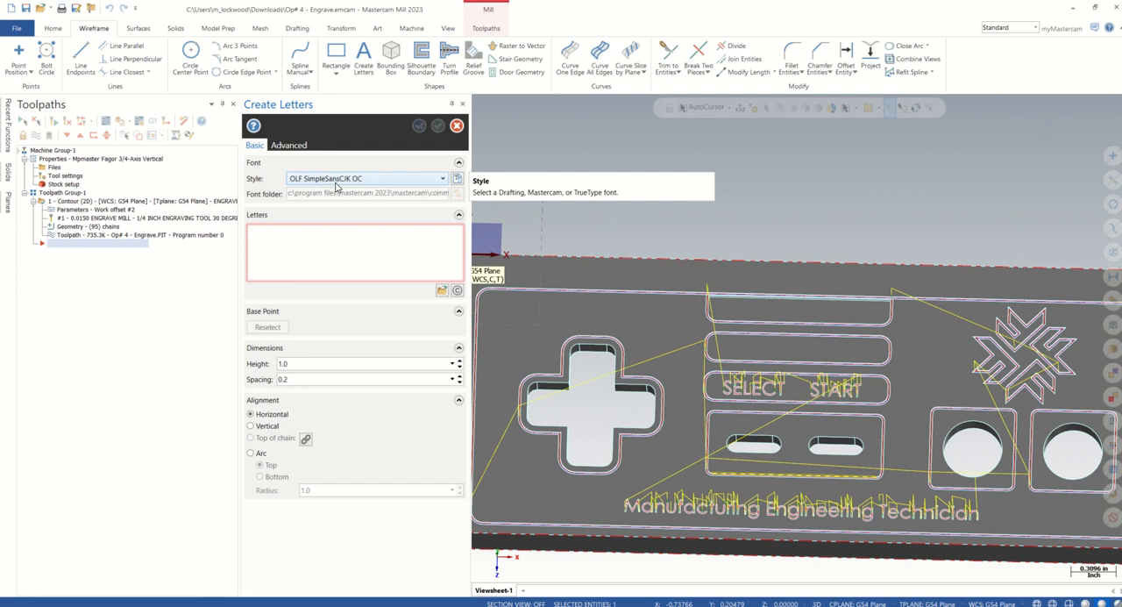
left_click(263, 230)
type("M.Lockwood")
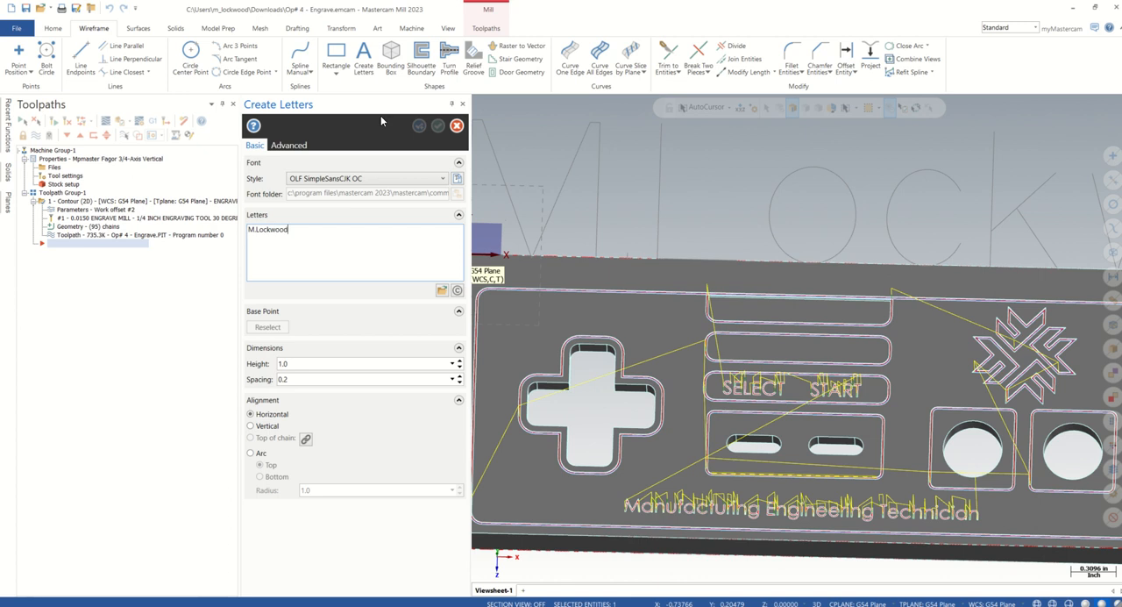
scroll(776, 178, "down", 5)
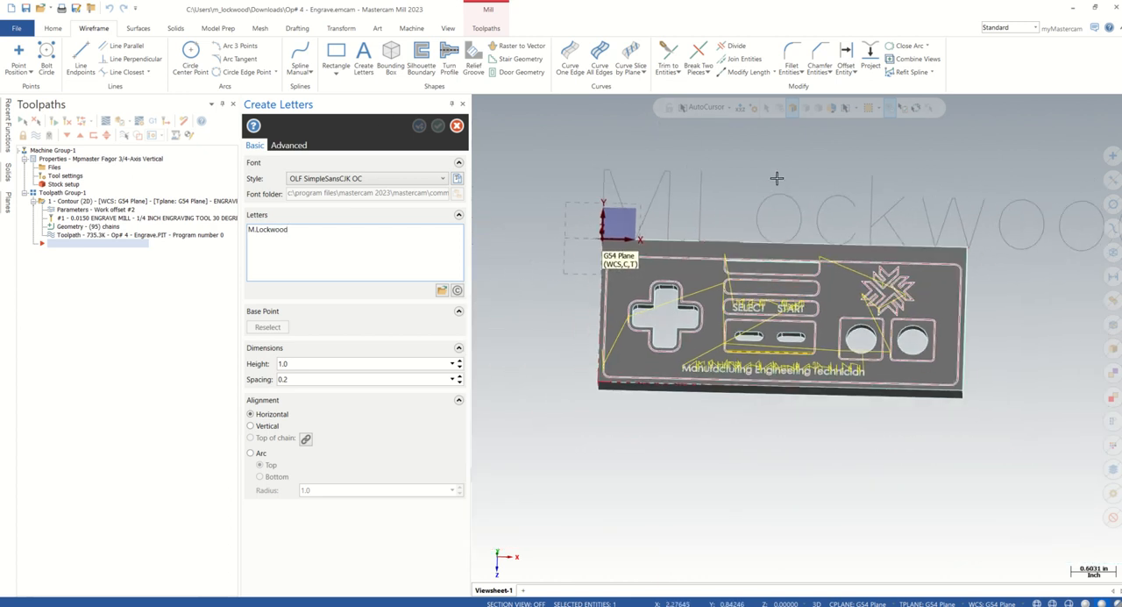
scroll(789, 180, "down", 3)
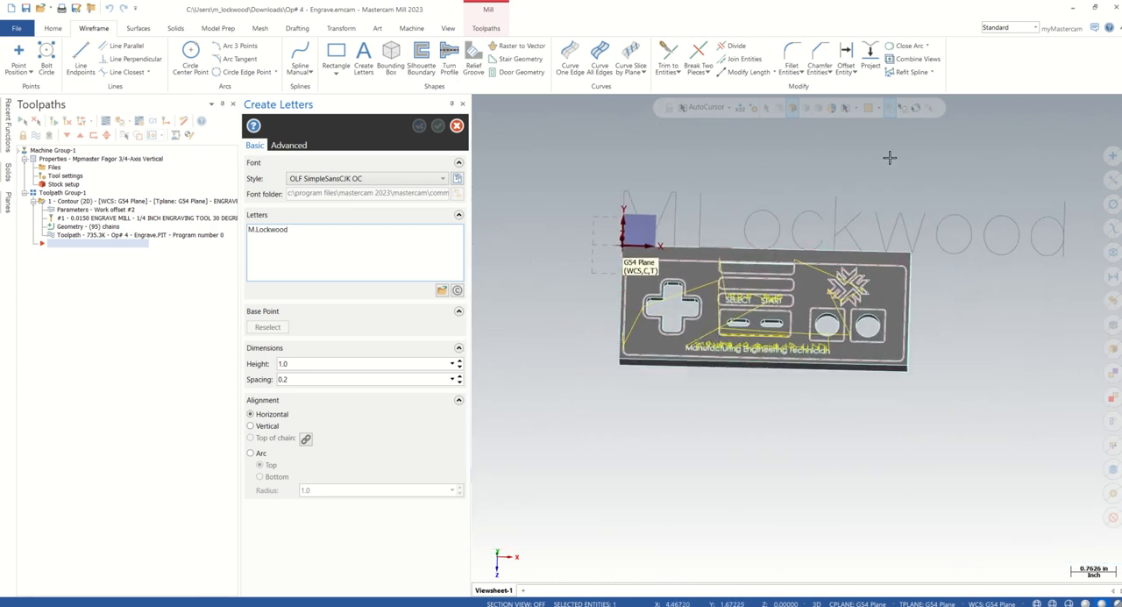
scroll(896, 174, "up", 1)
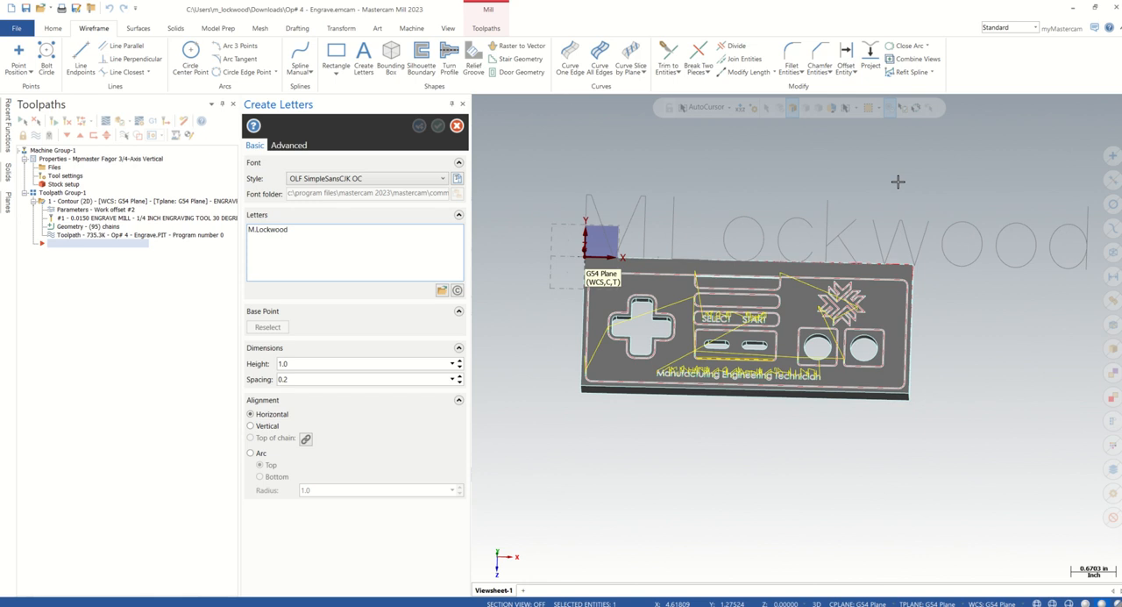
scroll(804, 206, "down", 1)
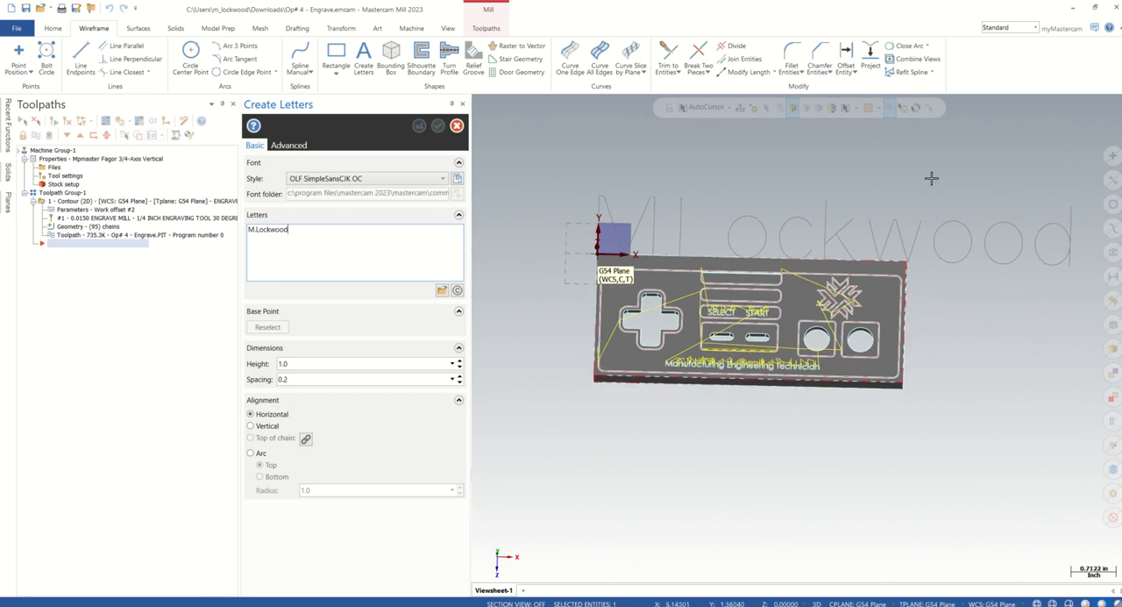
scroll(932, 177, "up", 1)
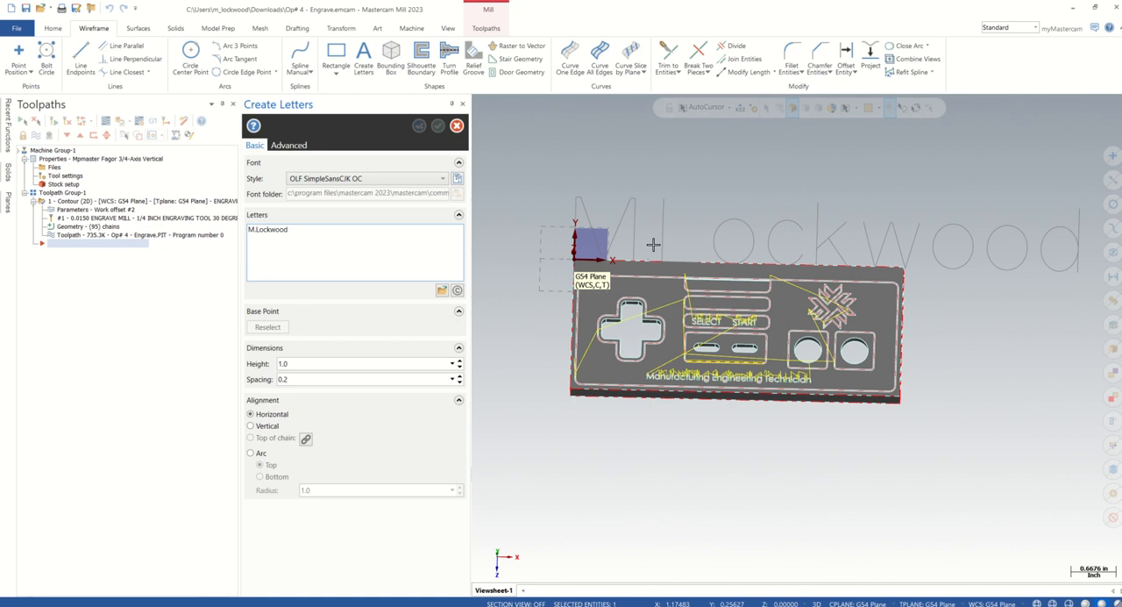
Set the letter height to 0.08 for the name lettering
left_click(293, 363)
type("0.08")
key("Tab")
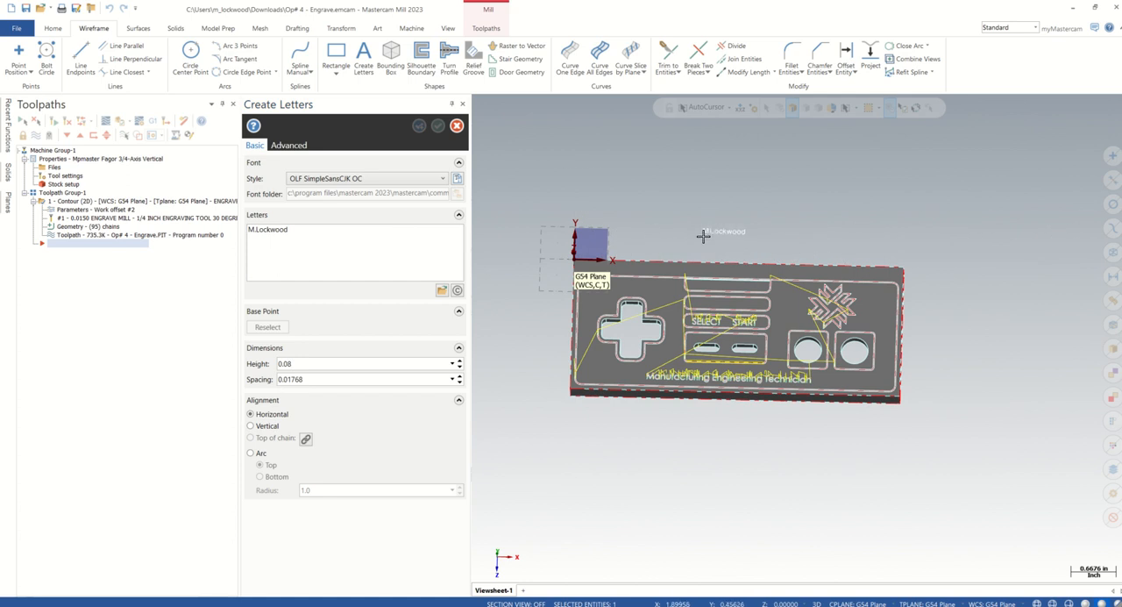
scroll(703, 235, "up", 4)
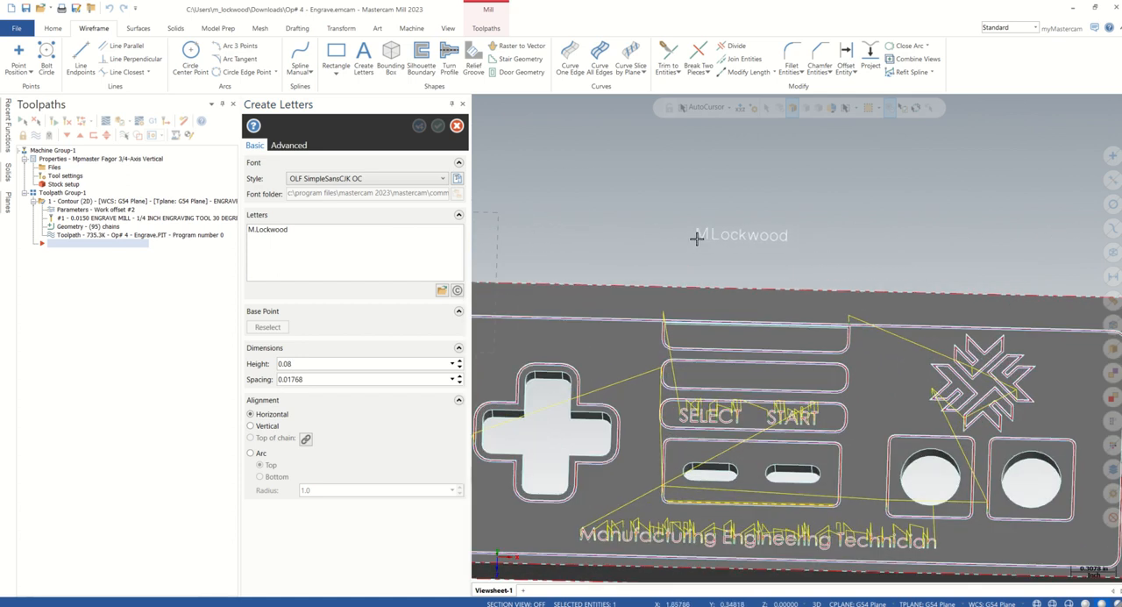
scroll(696, 237, "down", 1)
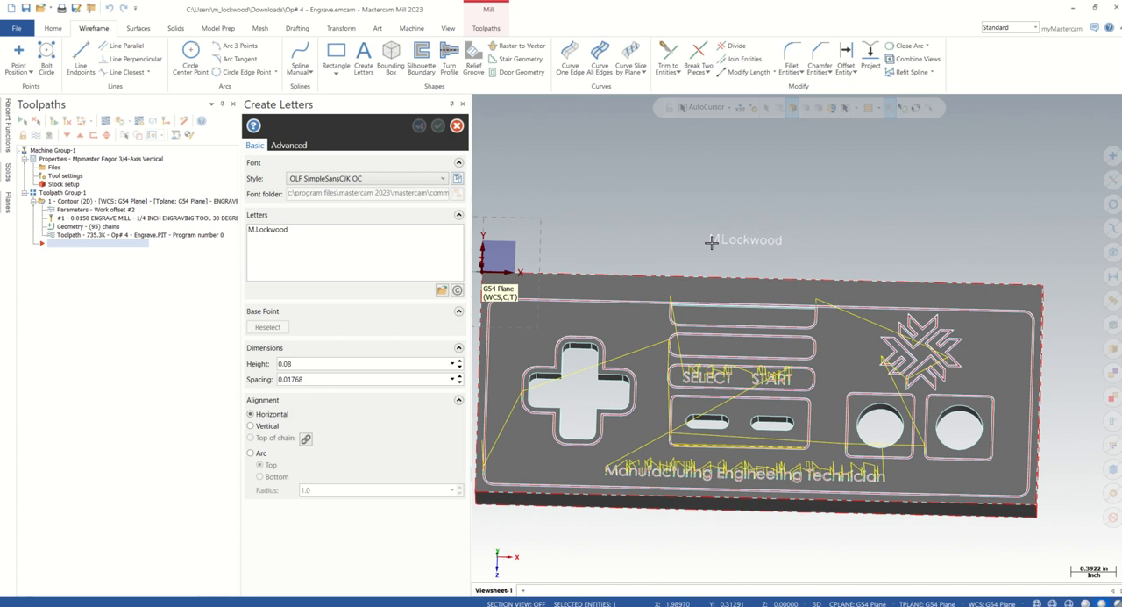
Set the spacing between the letters to 0.03
left_click(368, 382)
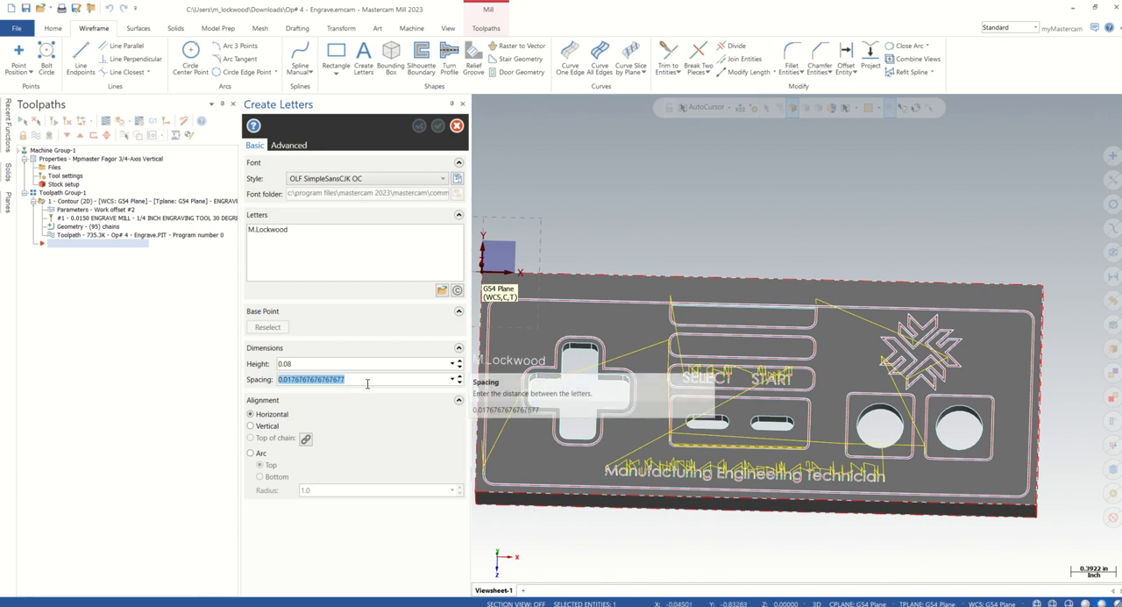
key("BackSpace")
type(".")
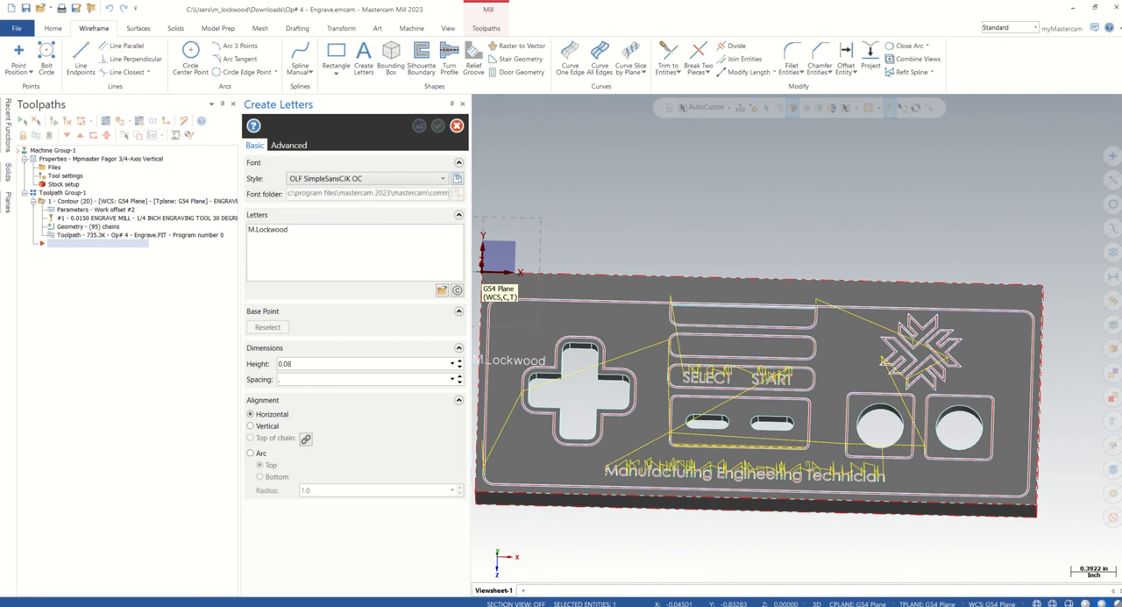
type("03")
key("Tab")
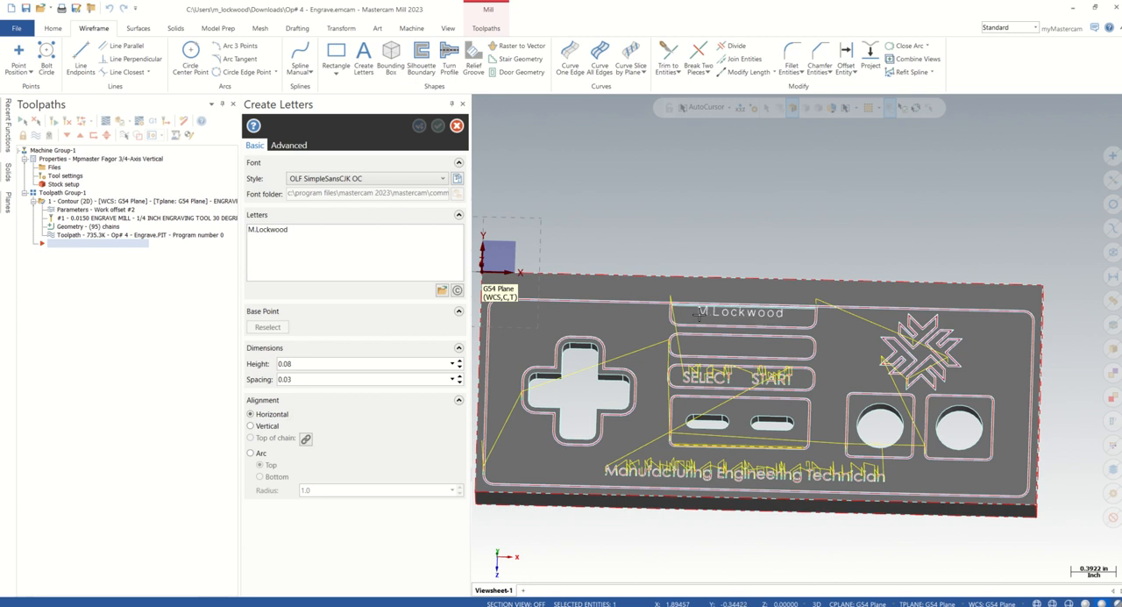
Place the name lettering inside the uppermost slot outline above SELECT and START, and accept the letters
left_click(551, 341)
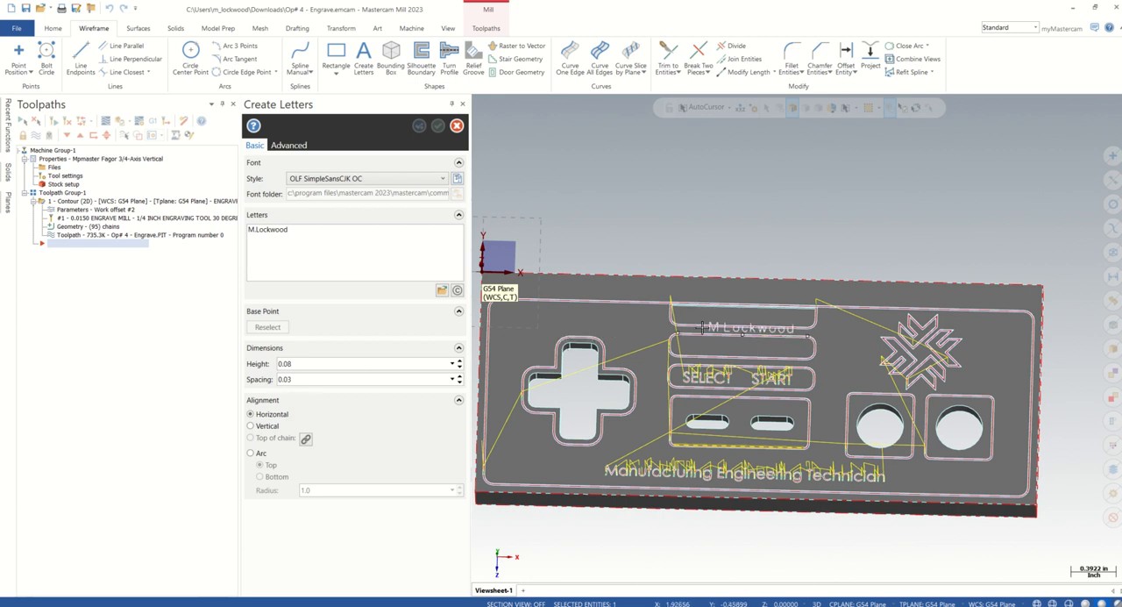
scroll(710, 329, "up", 3)
scroll(707, 326, "up", 2)
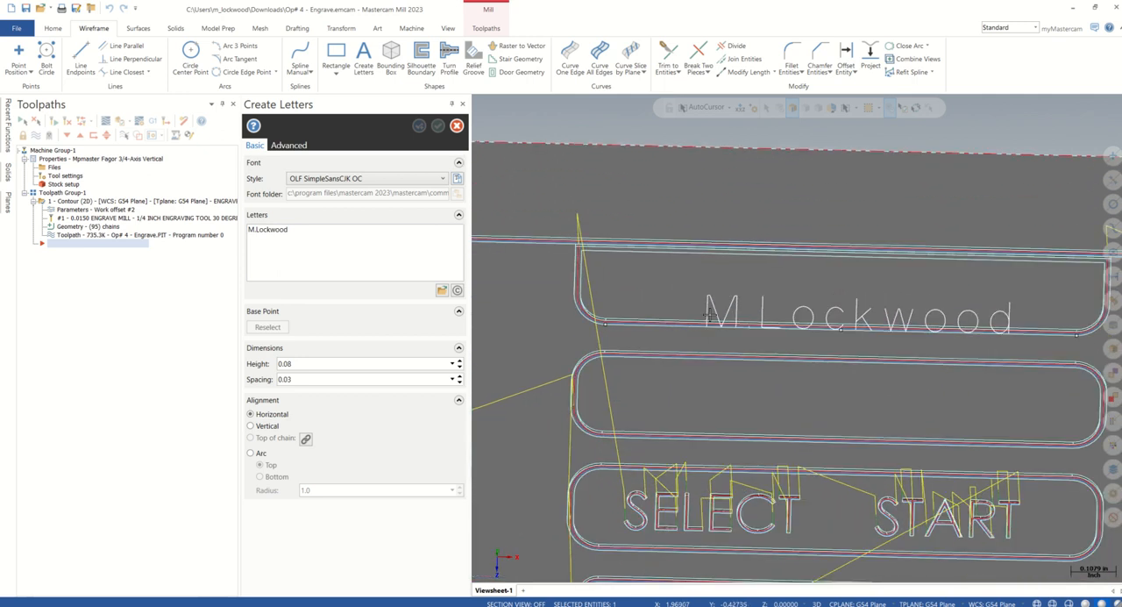
scroll(701, 313, "up", 2)
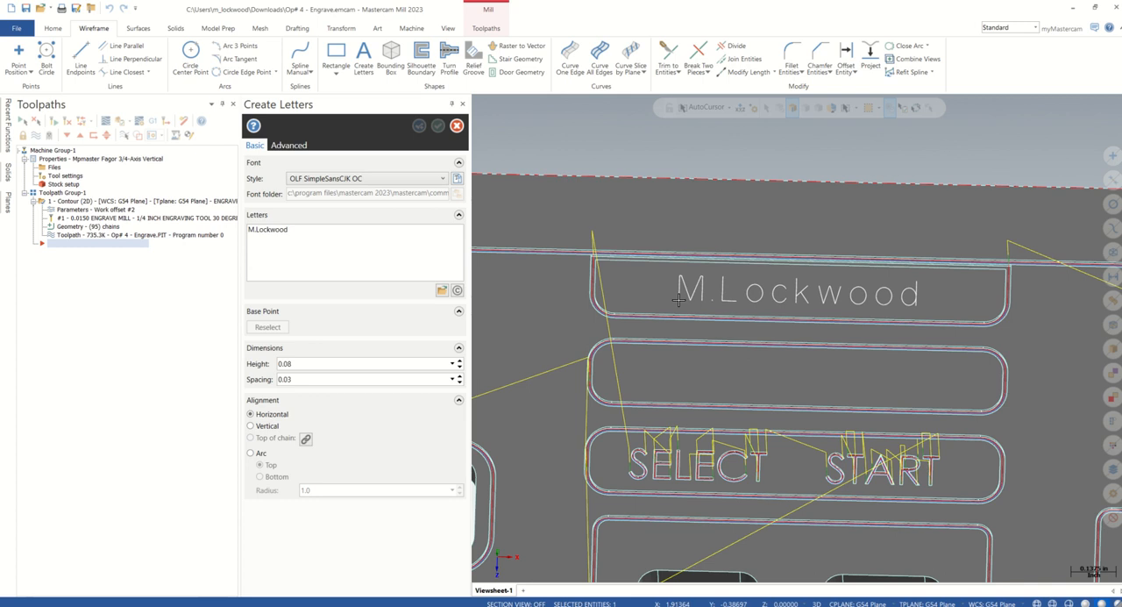
left_click(678, 299)
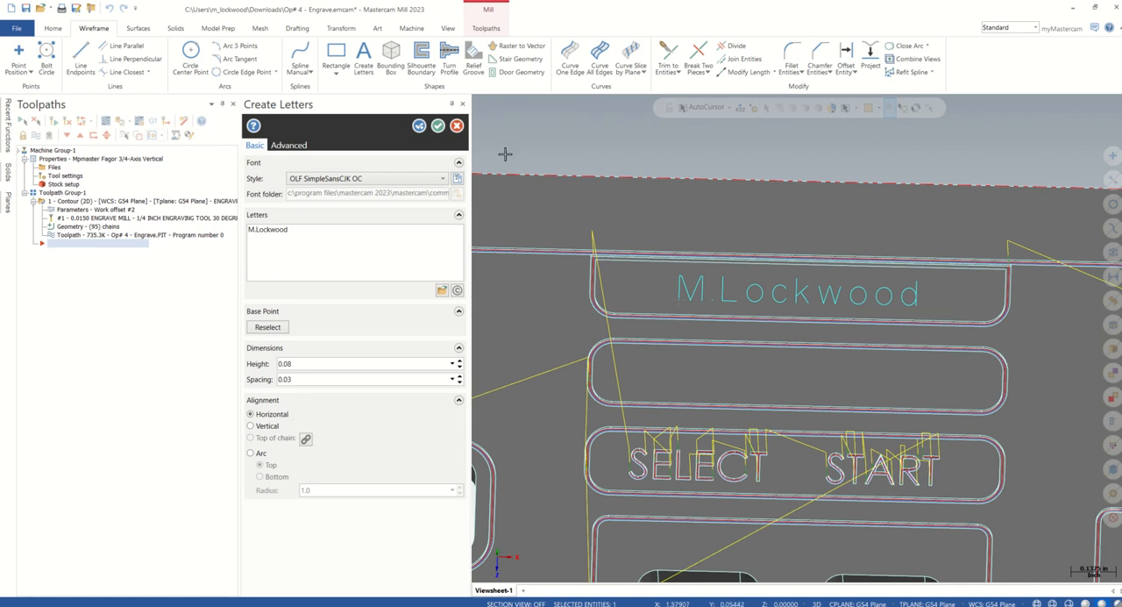
left_click(437, 127)
Examine the placed name lettering against the slot outlines, the SELECT and START text and the whole controller face
scroll(616, 143, "down", 5)
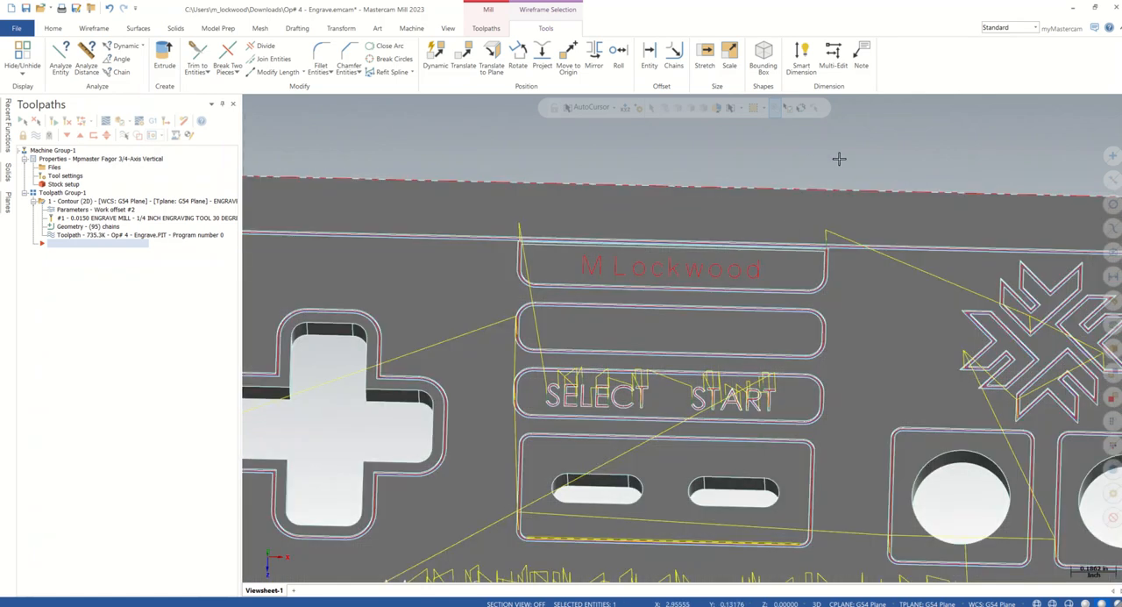
scroll(839, 158, "down", 2)
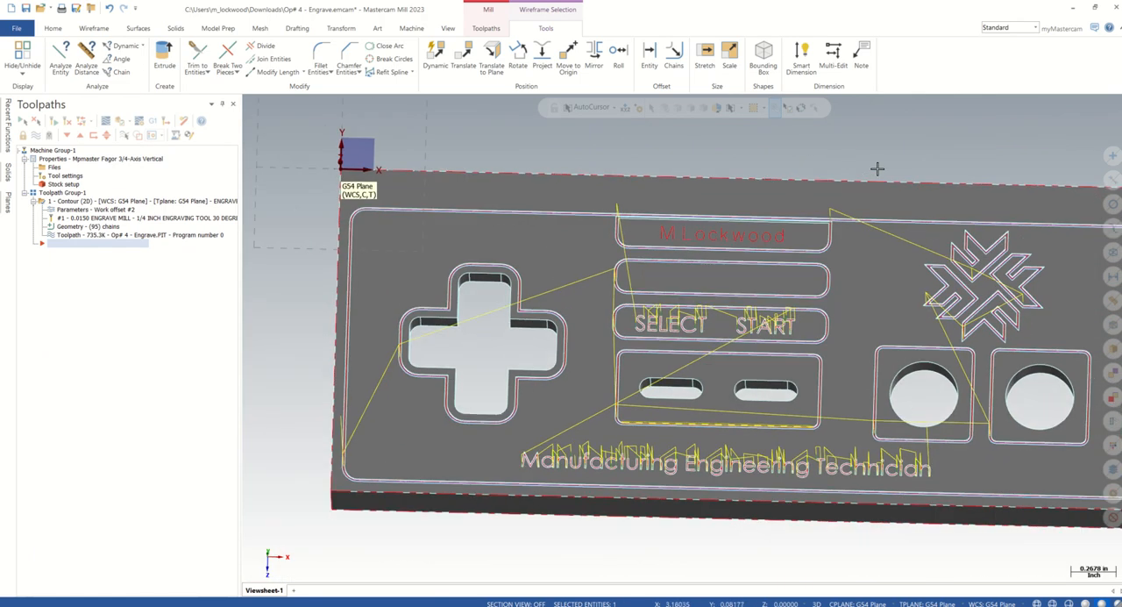
scroll(877, 168, "up", 3)
scroll(877, 169, "down", 1)
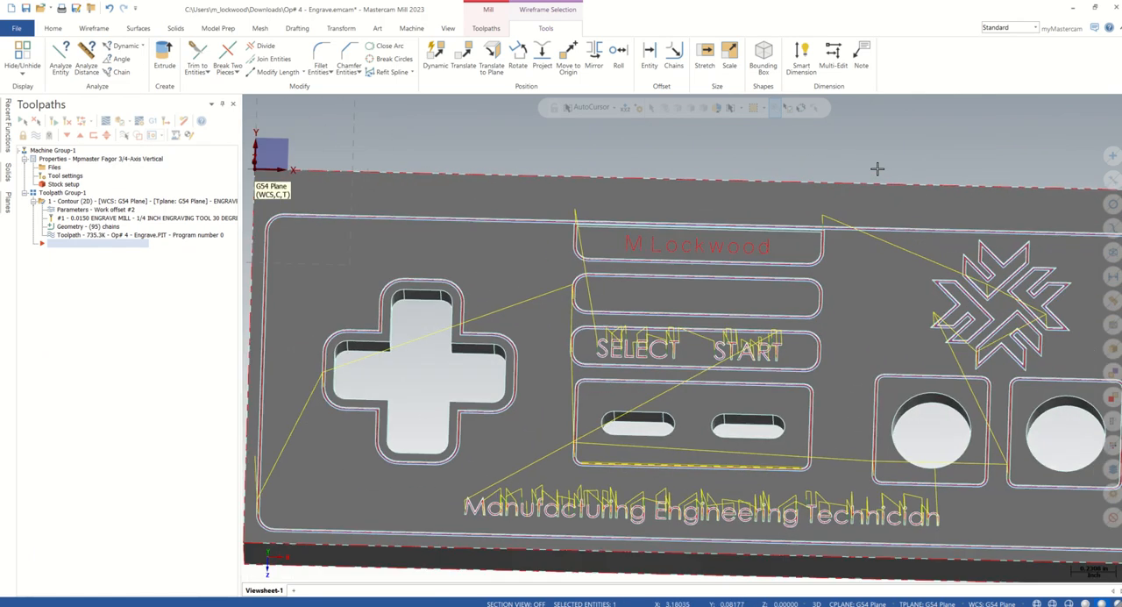
scroll(591, 286, "down", 1)
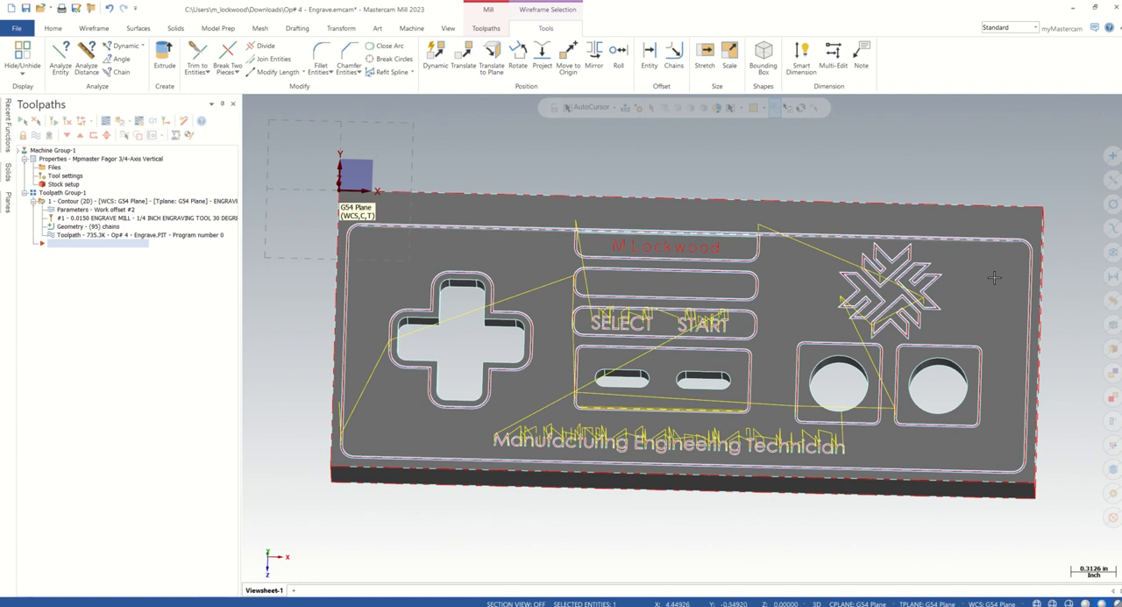
scroll(740, 254, "up", 2)
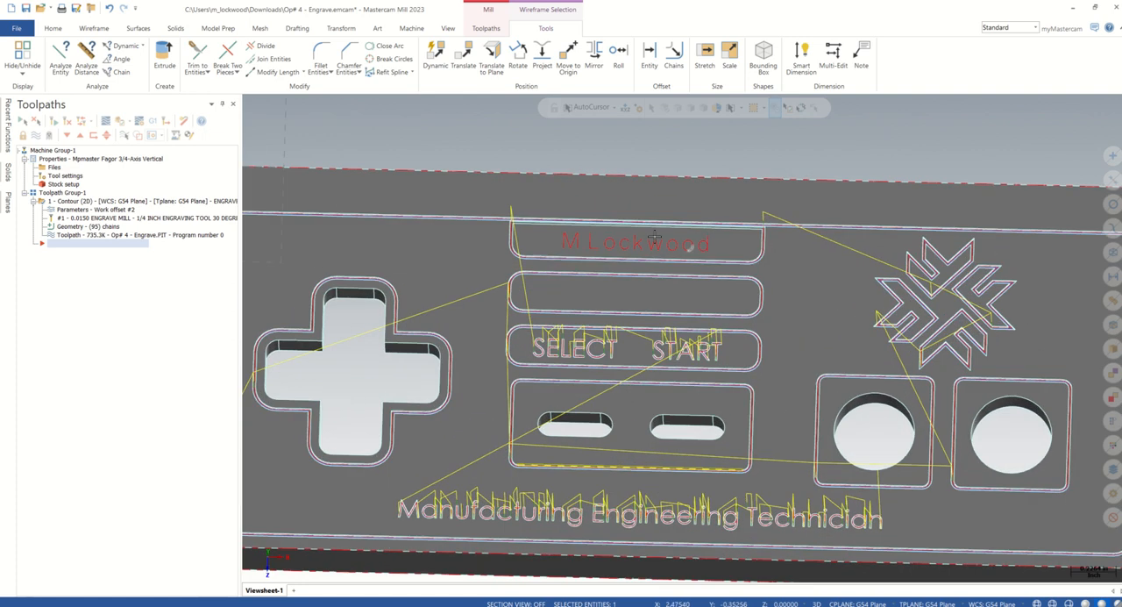
scroll(654, 237, "up", 2)
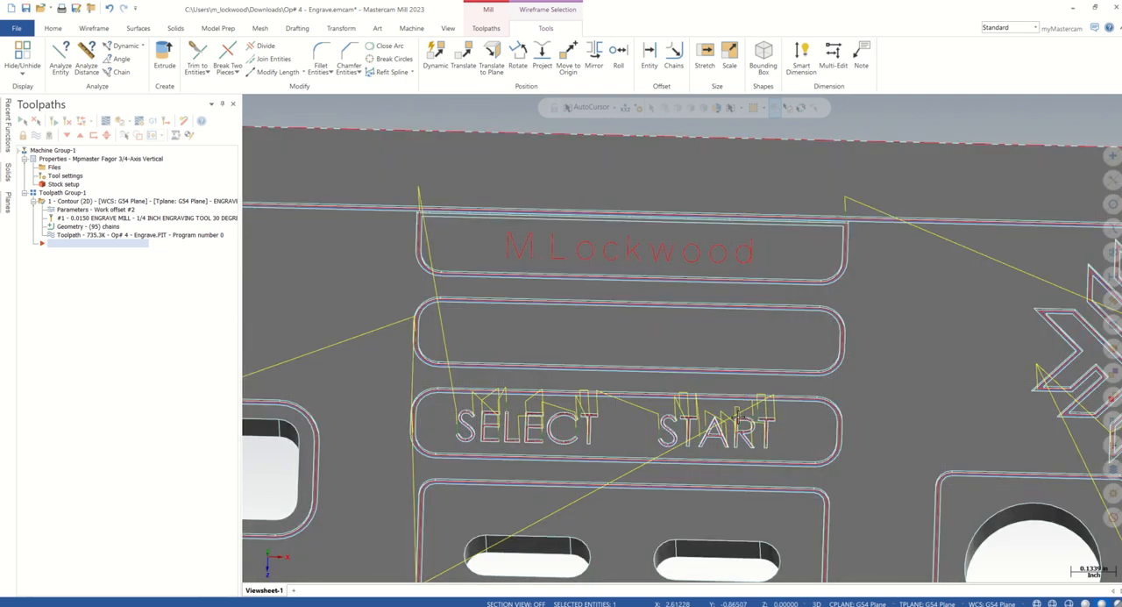
scroll(736, 416, "down", 2)
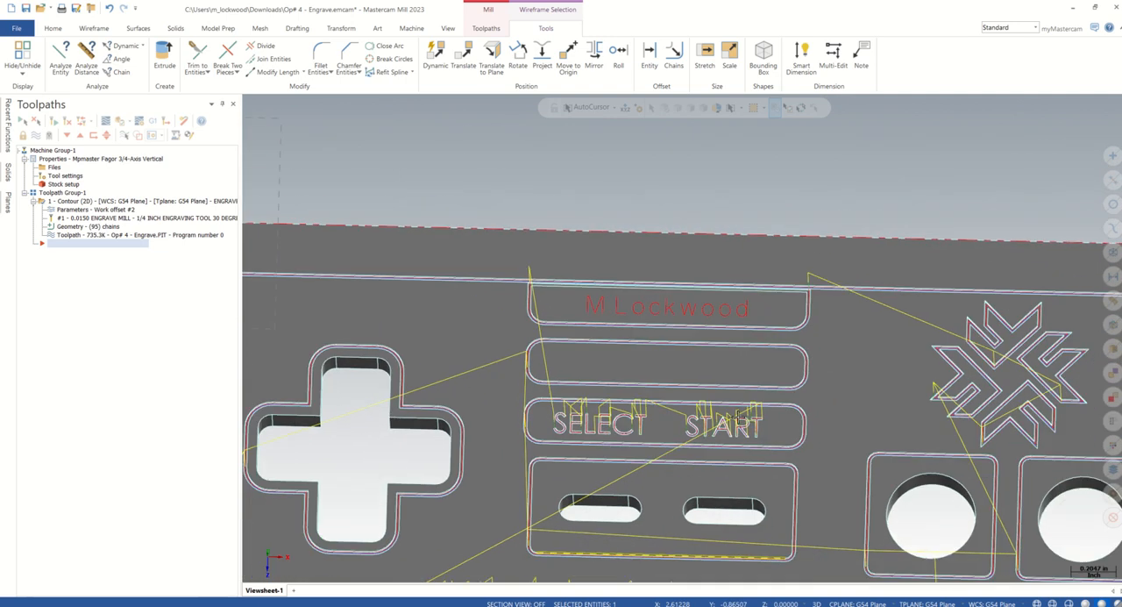
scroll(684, 181, "down", 1)
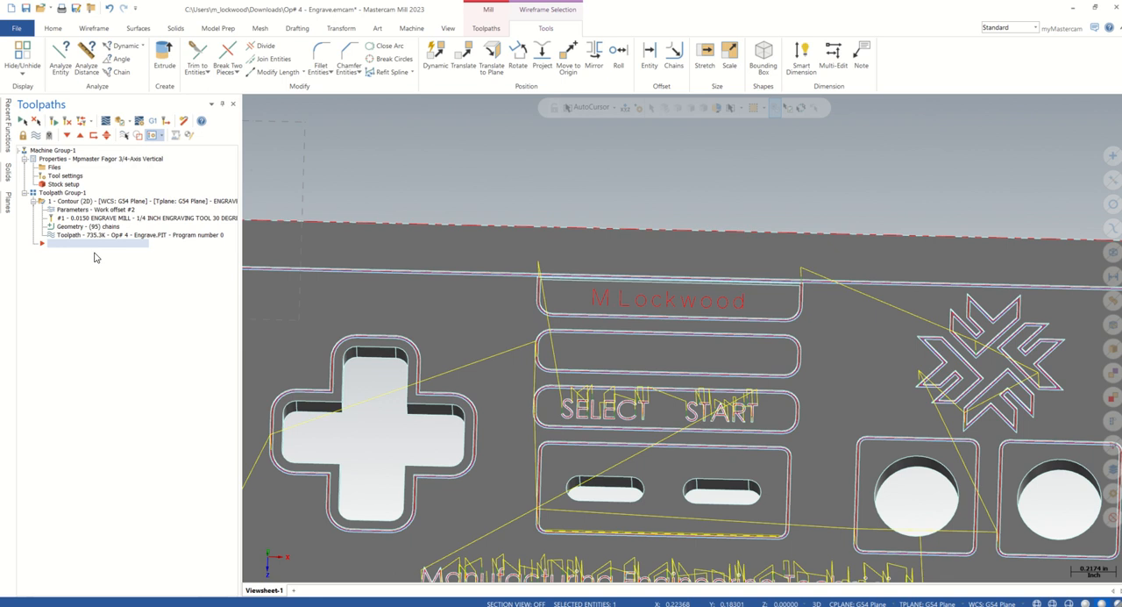
Open the Contour (2D) toolpath's geometry in the Chain Manager and start adding chains from Chain 93
left_click(70, 229)
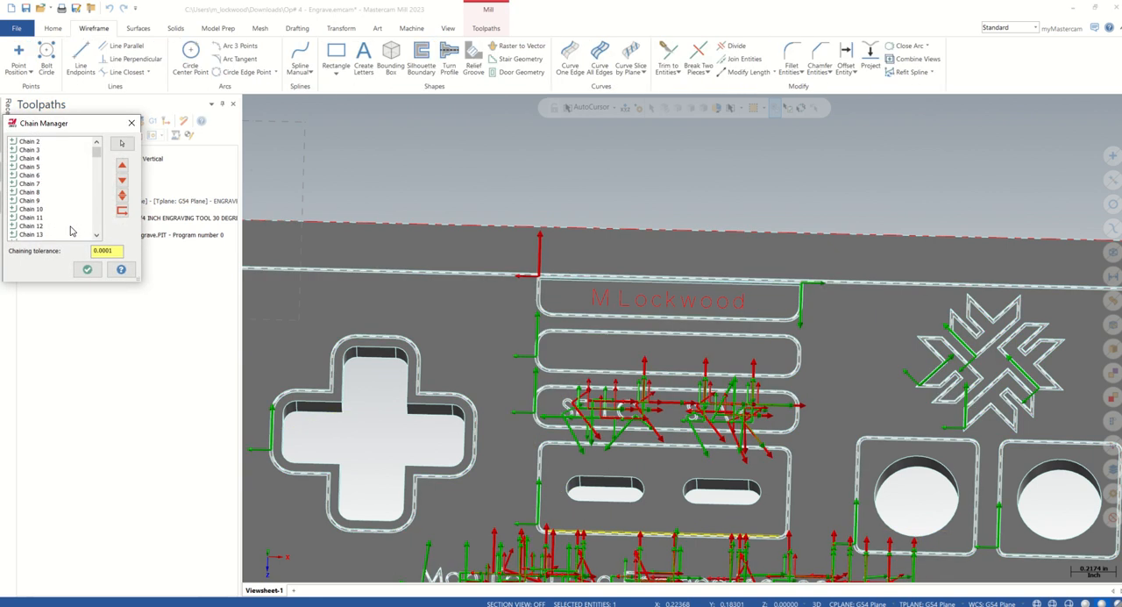
left_click_drag(97, 153, 98, 245)
scroll(714, 177, "down", 3)
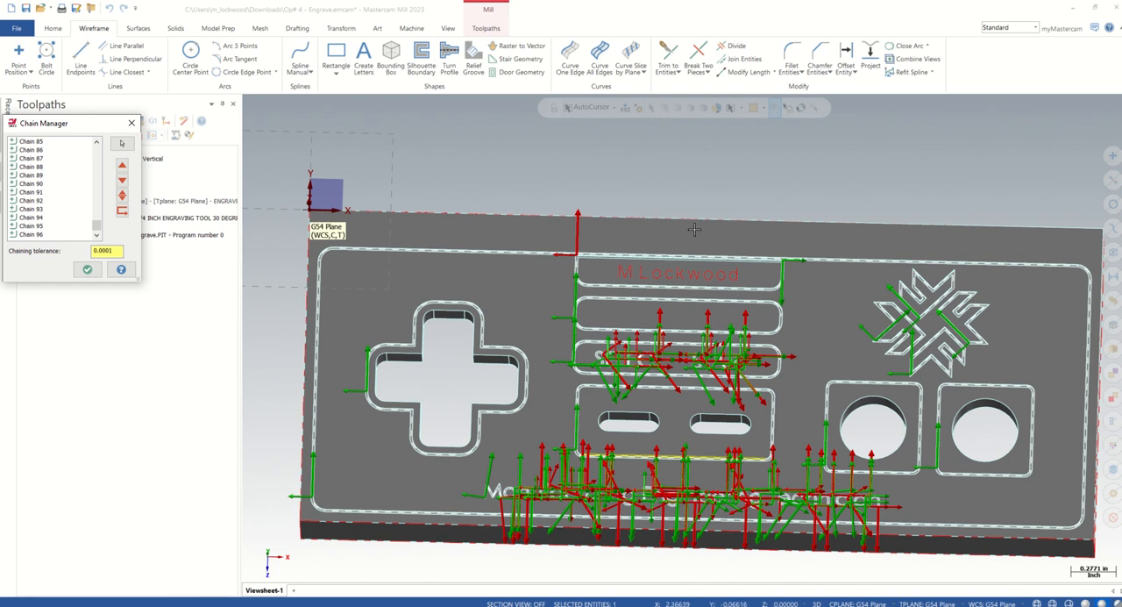
scroll(587, 250, "up", 3)
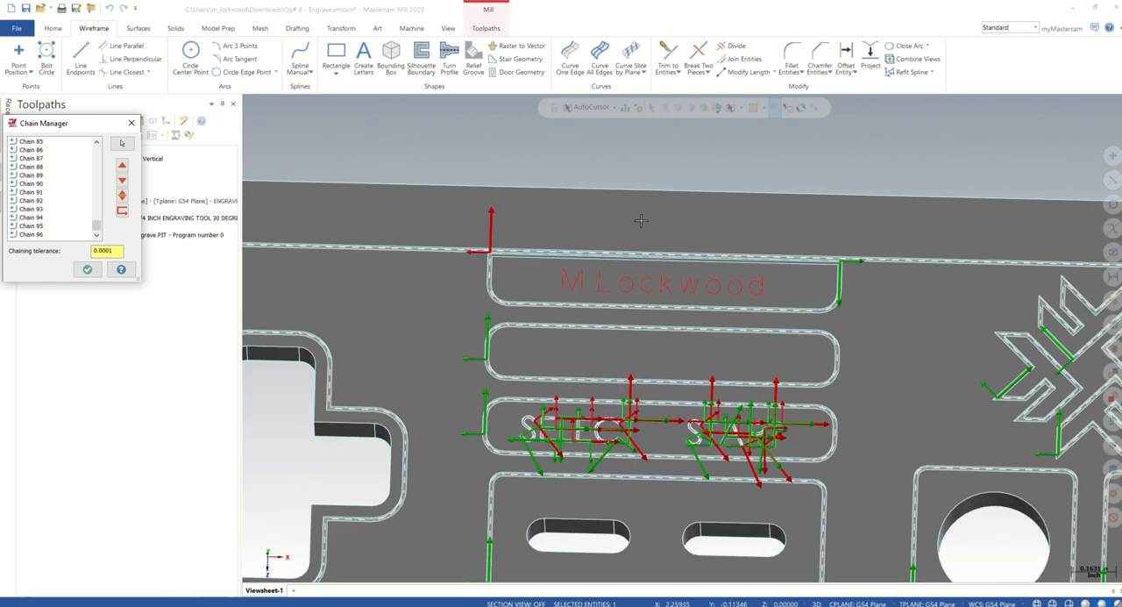
right_click(59, 213)
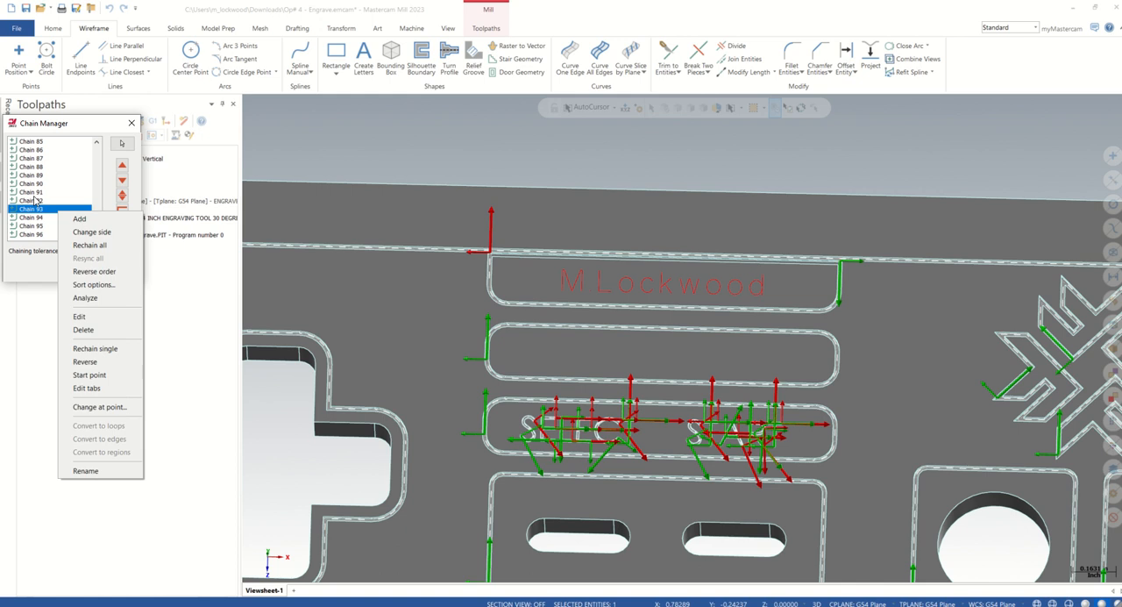
left_click(95, 222)
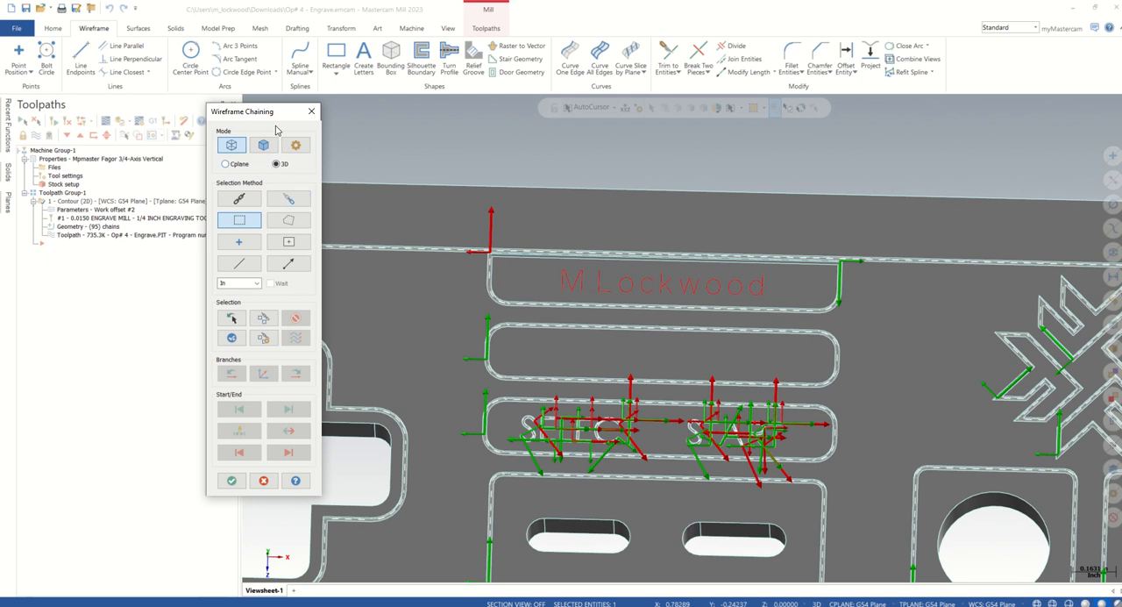
Add the name lettering to the contour toolpath with Cplane window chaining, starting near the first letter's lower-left end, and accept the chains
left_click(239, 164)
scroll(644, 267, "up", 3)
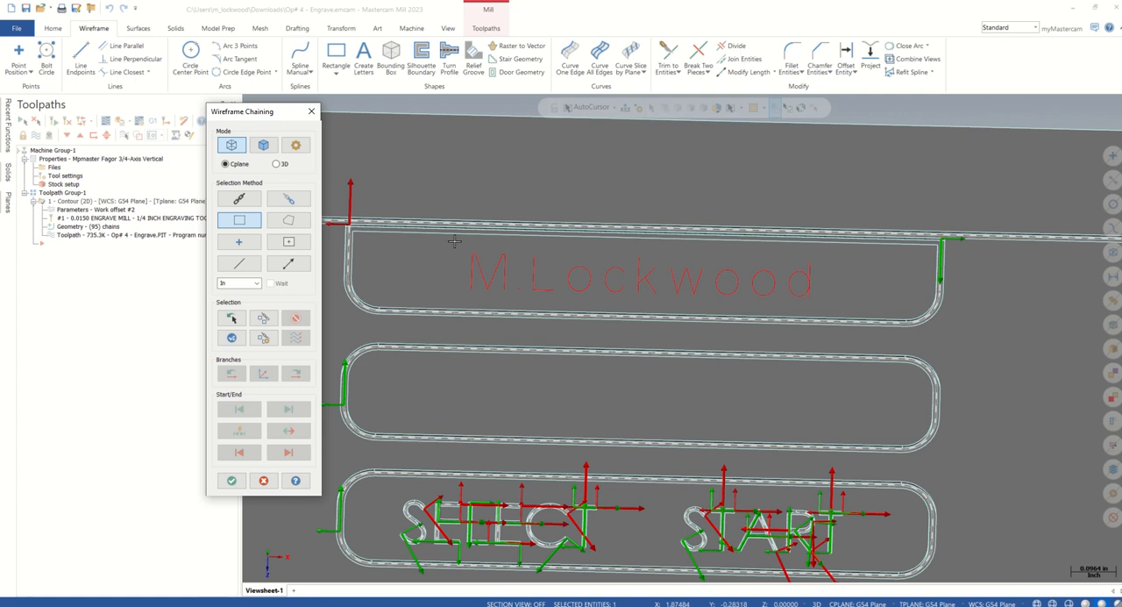
left_click_drag(455, 238, 837, 304)
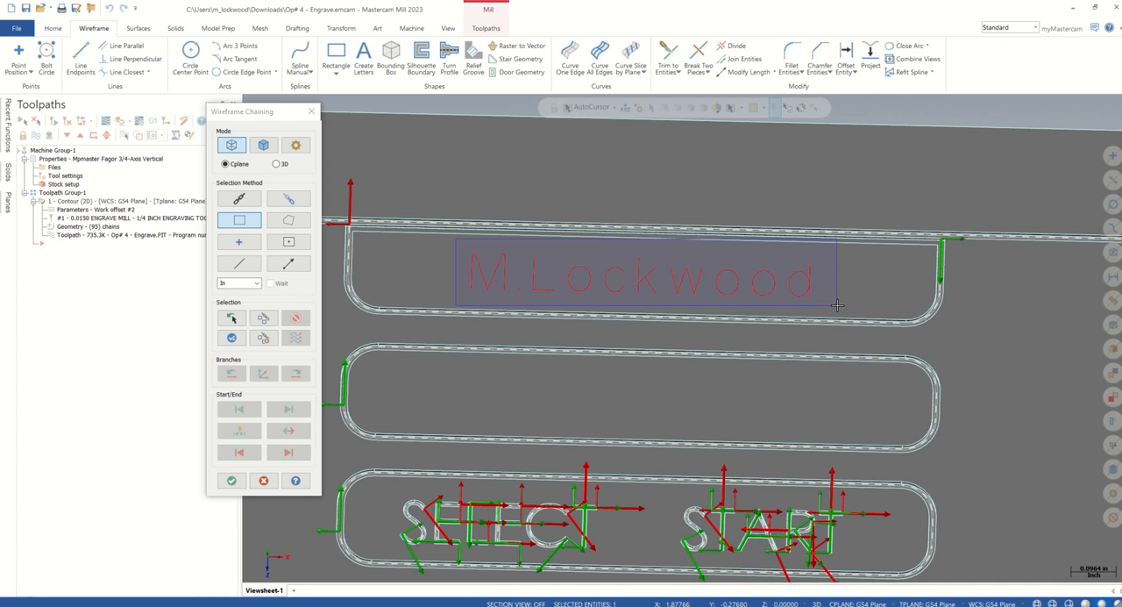
left_click_drag(837, 305, 836, 305)
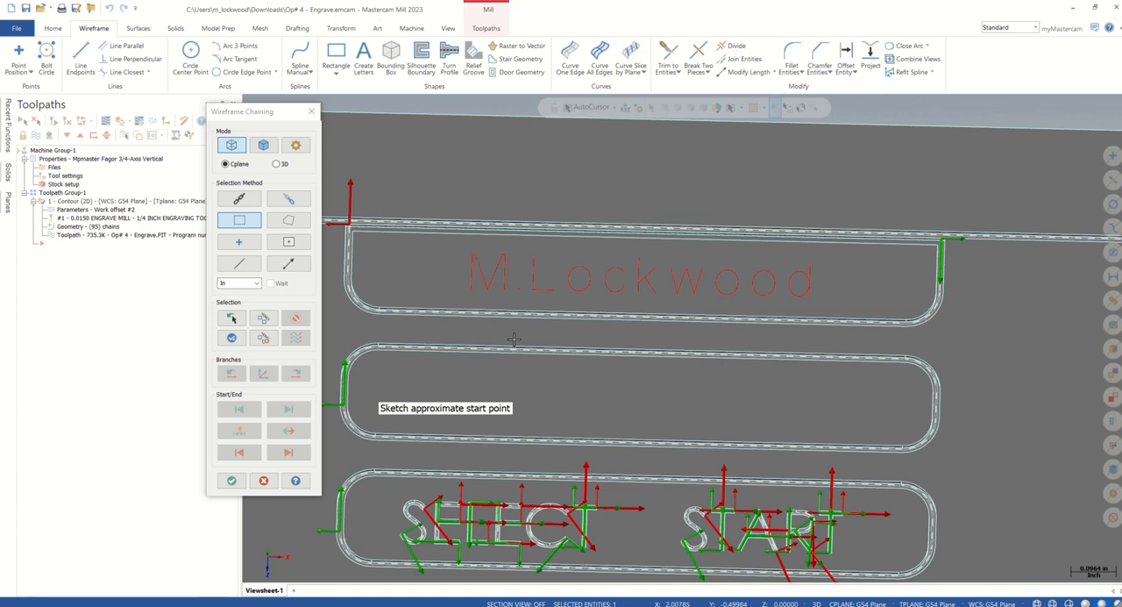
left_click(476, 283)
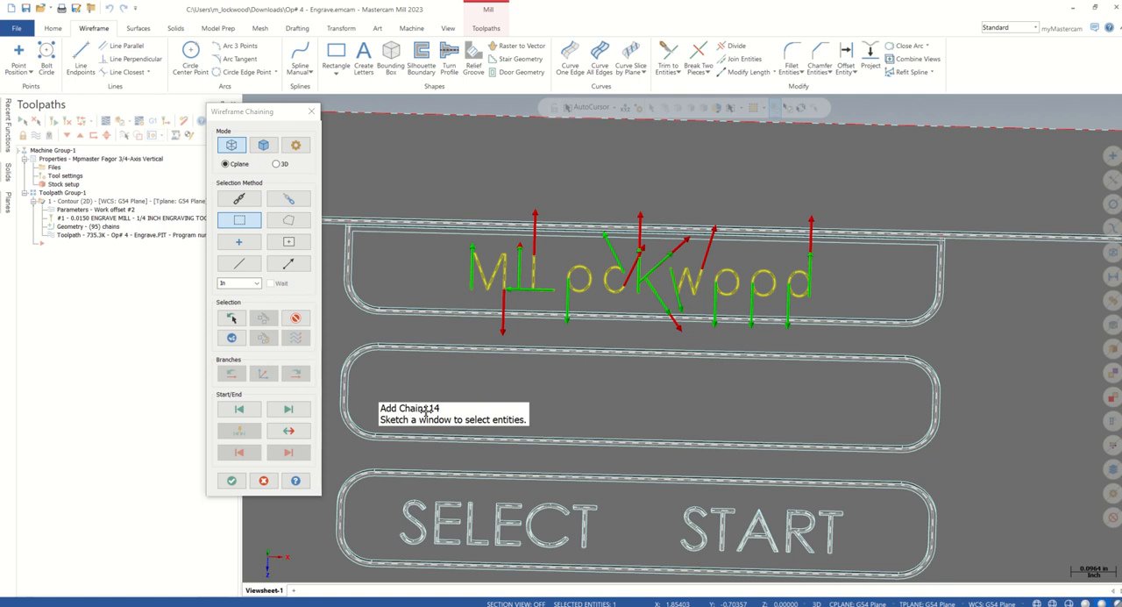
left_click(233, 481)
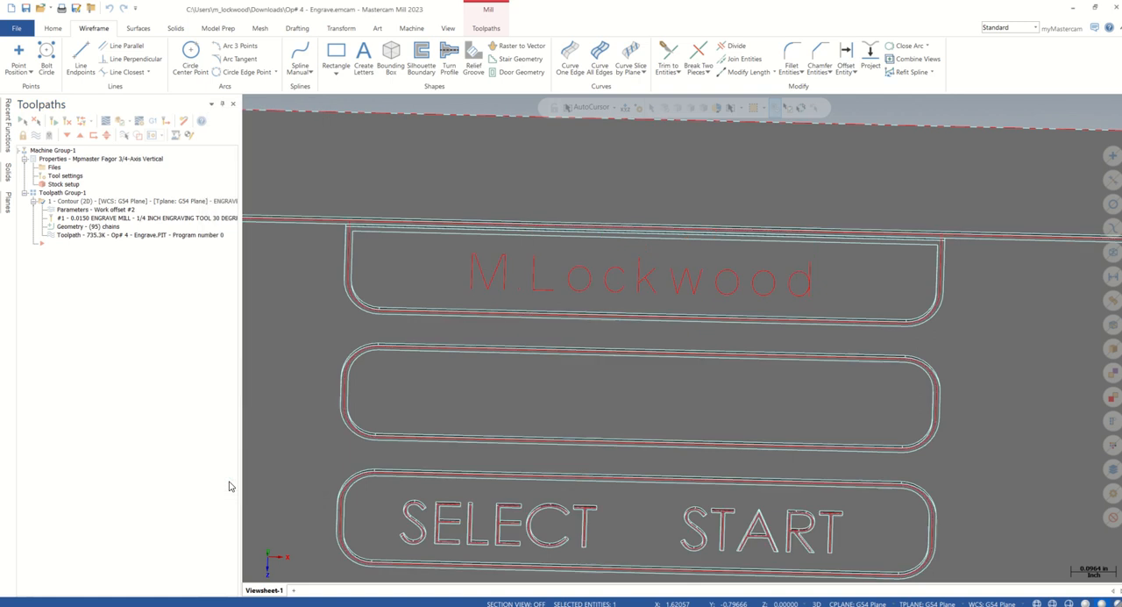
left_click_drag(101, 154, 106, 248)
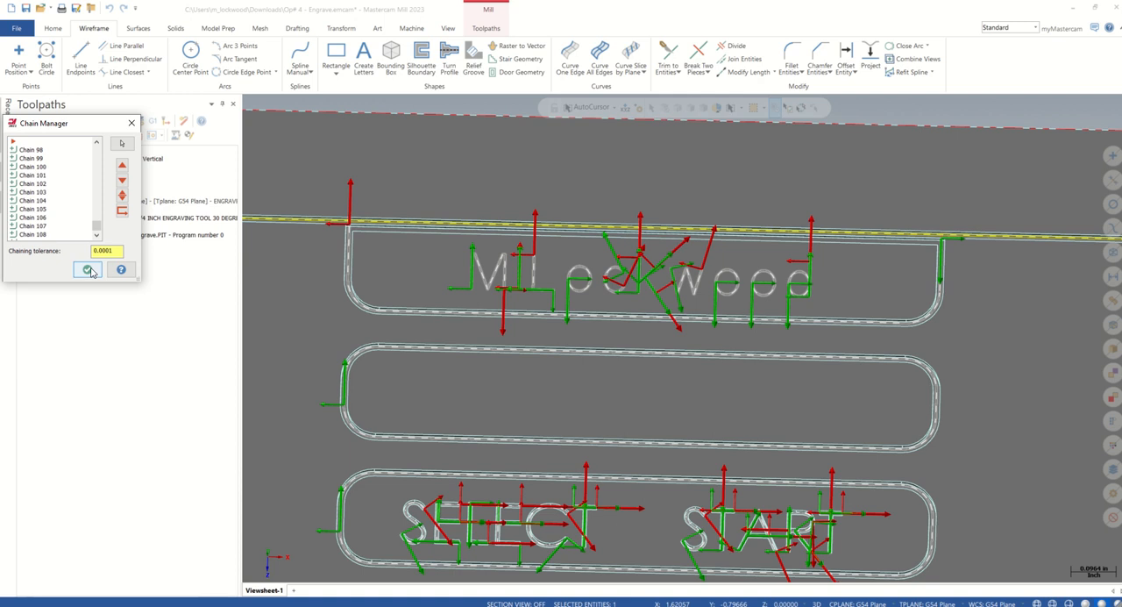
left_click(88, 269)
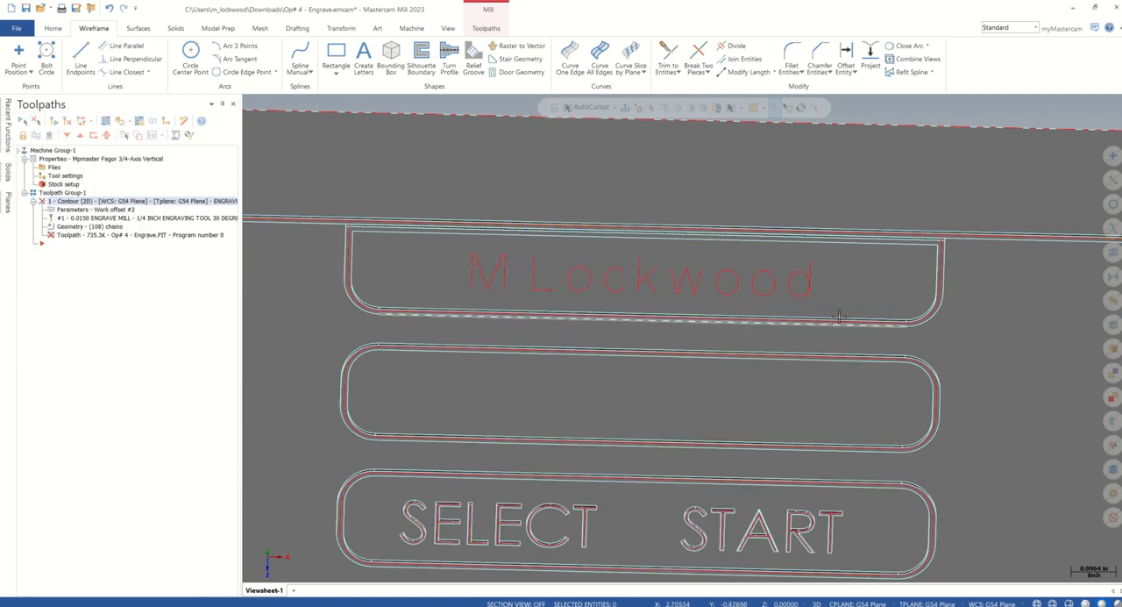
Regenerate the contour toolpath and examine its engraving moves over the name lettering
scroll(867, 306, "down", 3)
scroll(867, 306, "down", 5)
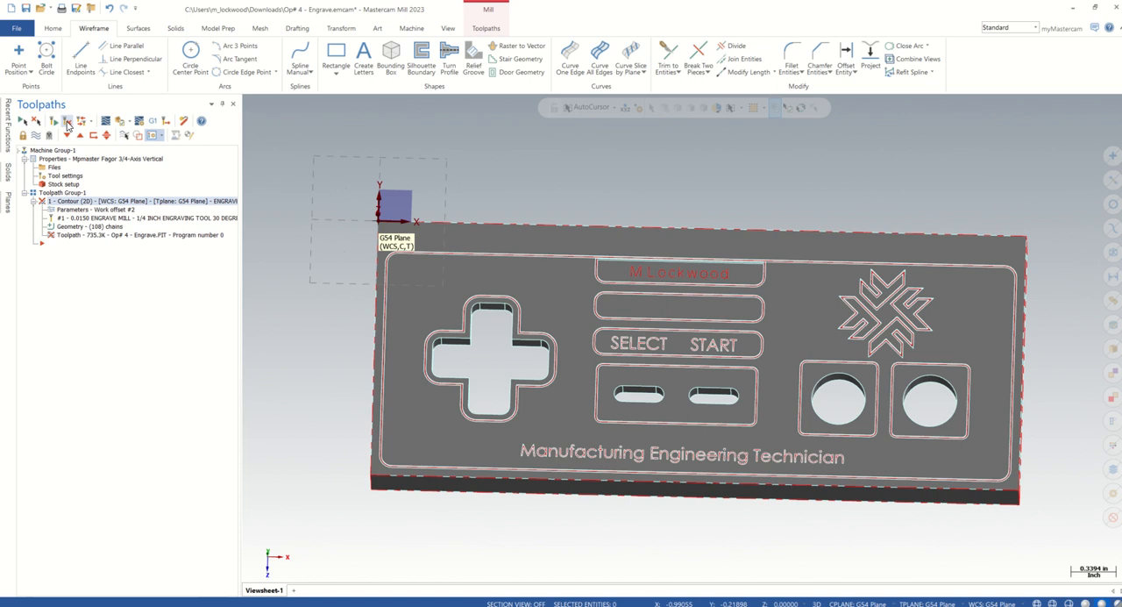
left_click(67, 126)
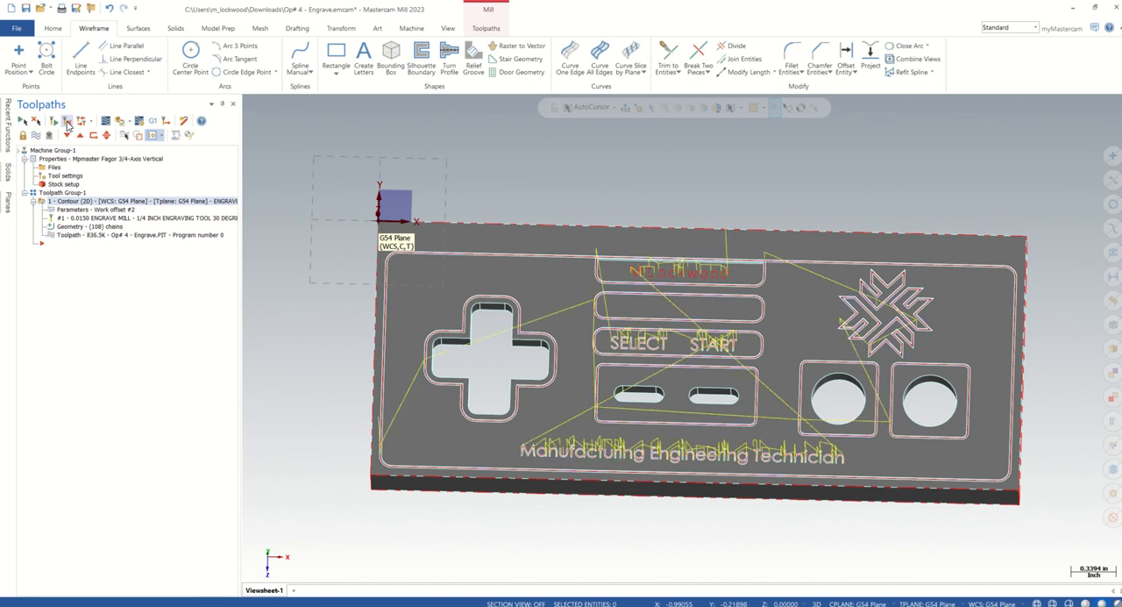
scroll(688, 314, "up", 8)
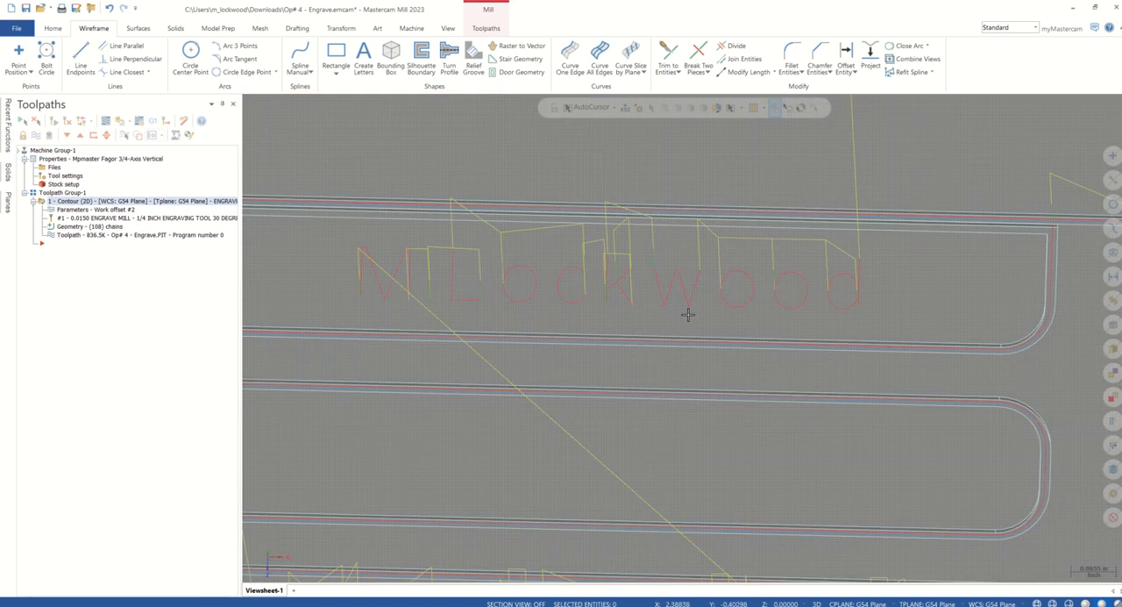
scroll(688, 313, "up", 2)
mouse_move(688, 304)
middle_mouse_down()
mouse_move(701, 284)
mouse_move(693, 272)
mouse_move(841, 336)
middle_mouse_up()
scroll(692, 271, "down", 5)
scroll(842, 335, "down", 1)
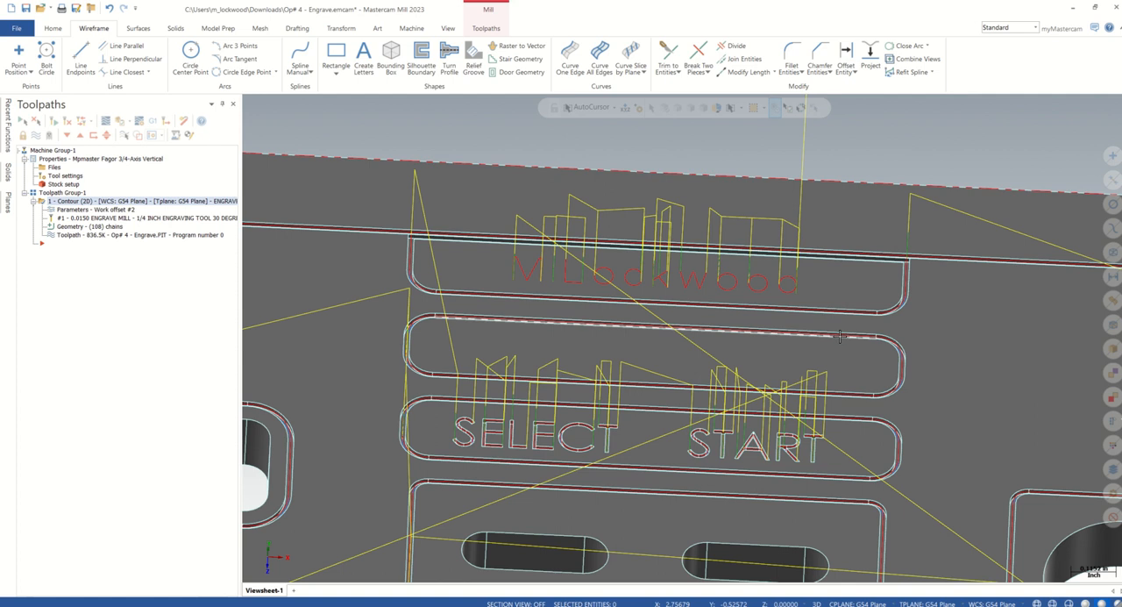
Open the contour engraving toolpath in the Verify simulator, maximize the simulation window and play the full cut
scroll(840, 335, "down", 4)
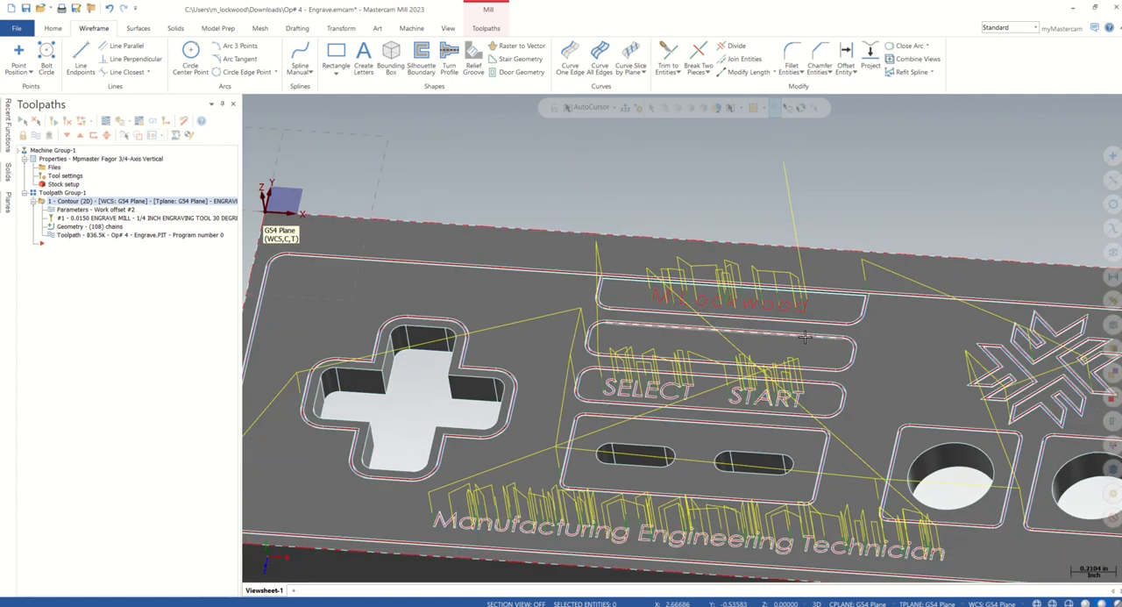
scroll(804, 336, "down", 5)
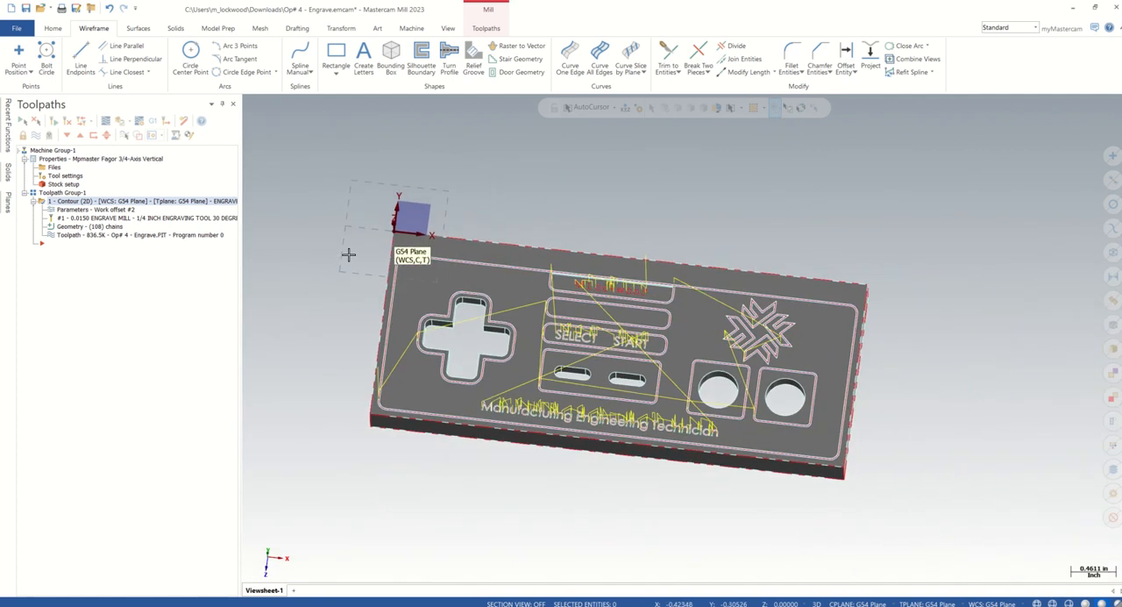
mouse_move(644, 525)
middle_mouse_down()
mouse_move(664, 505)
mouse_move(629, 526)
middle_mouse_up()
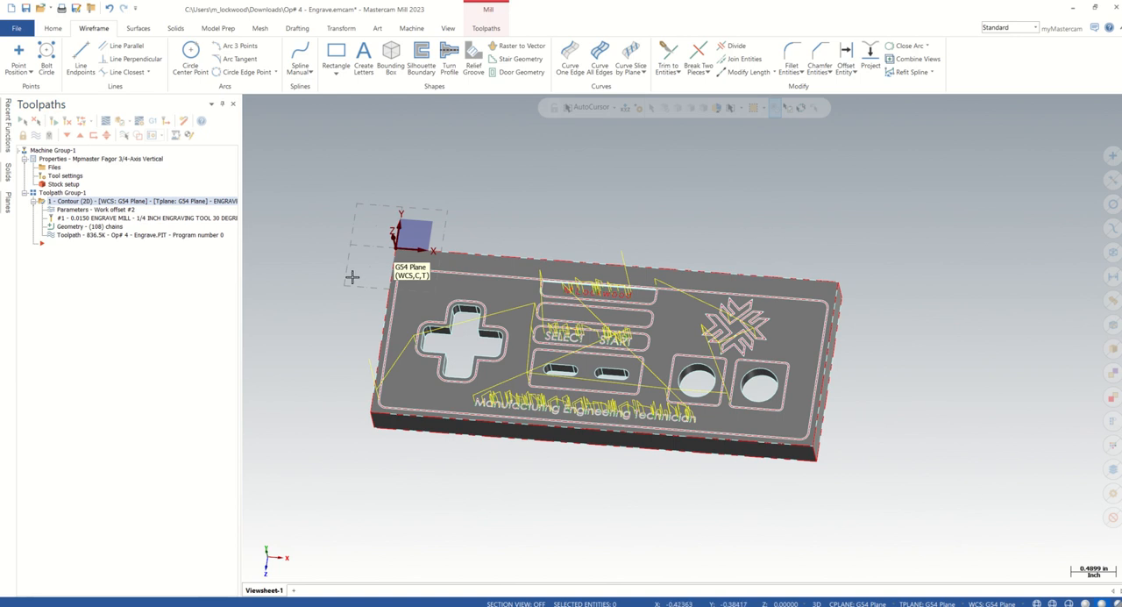
scroll(348, 279, "up", 1)
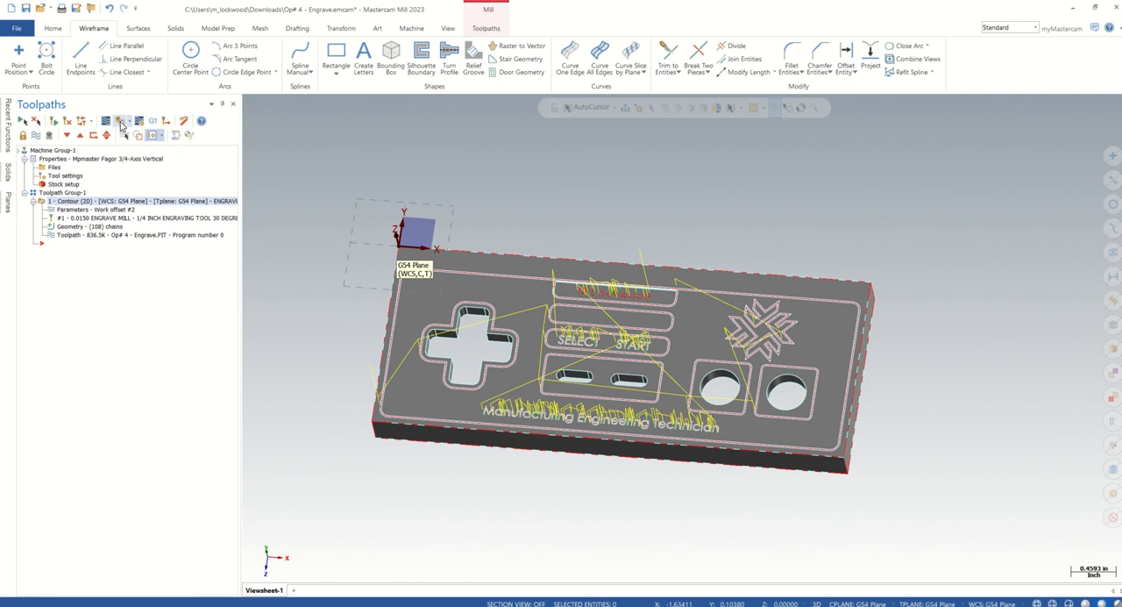
left_click(120, 121)
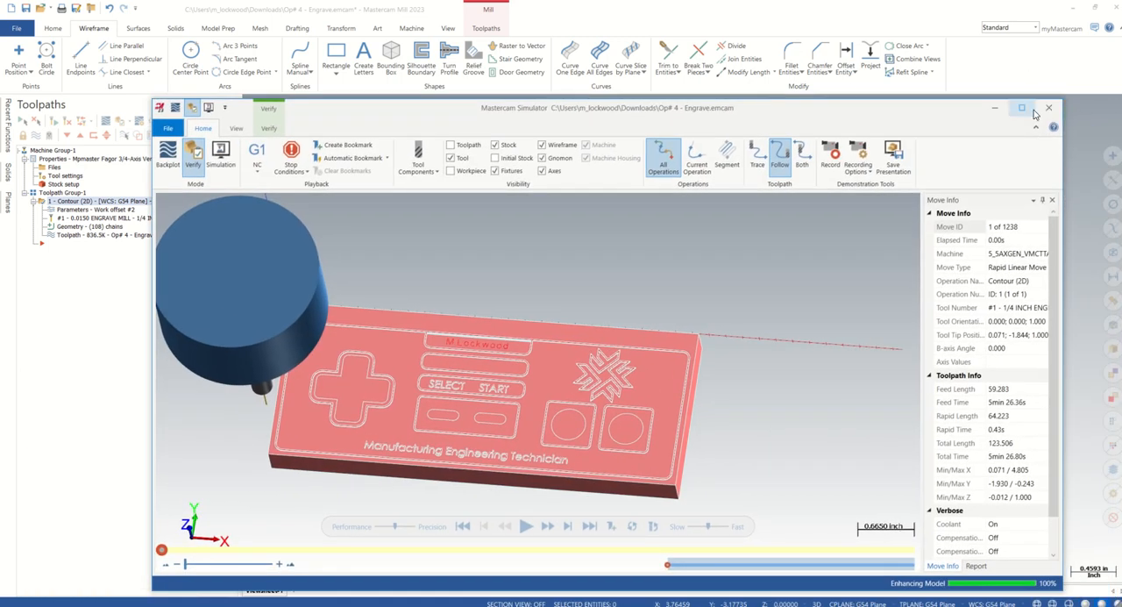
left_click(1022, 108)
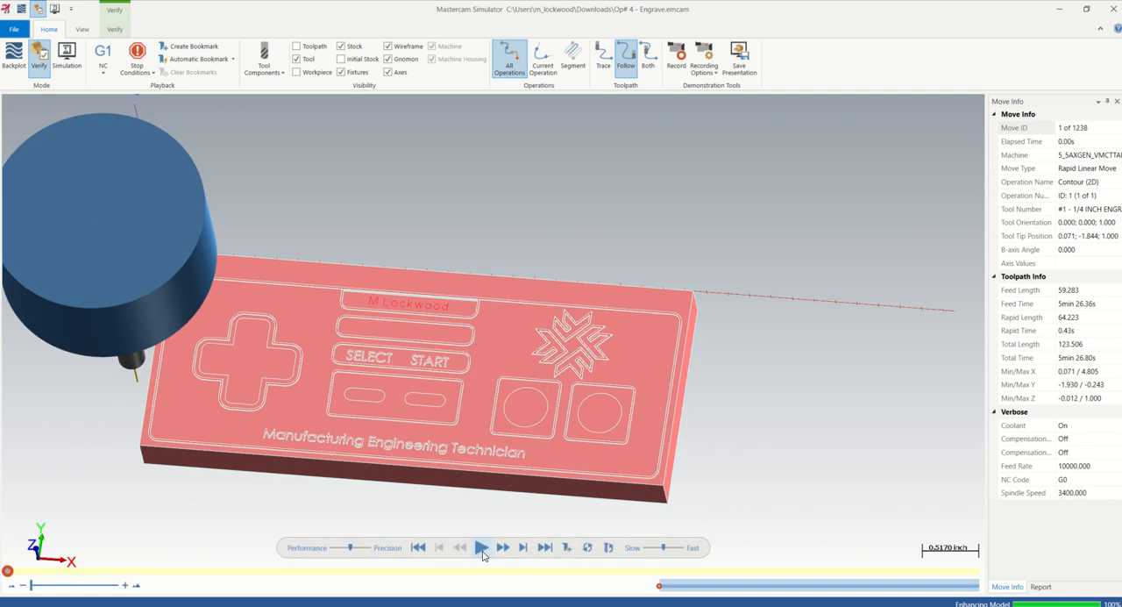
left_click(481, 548)
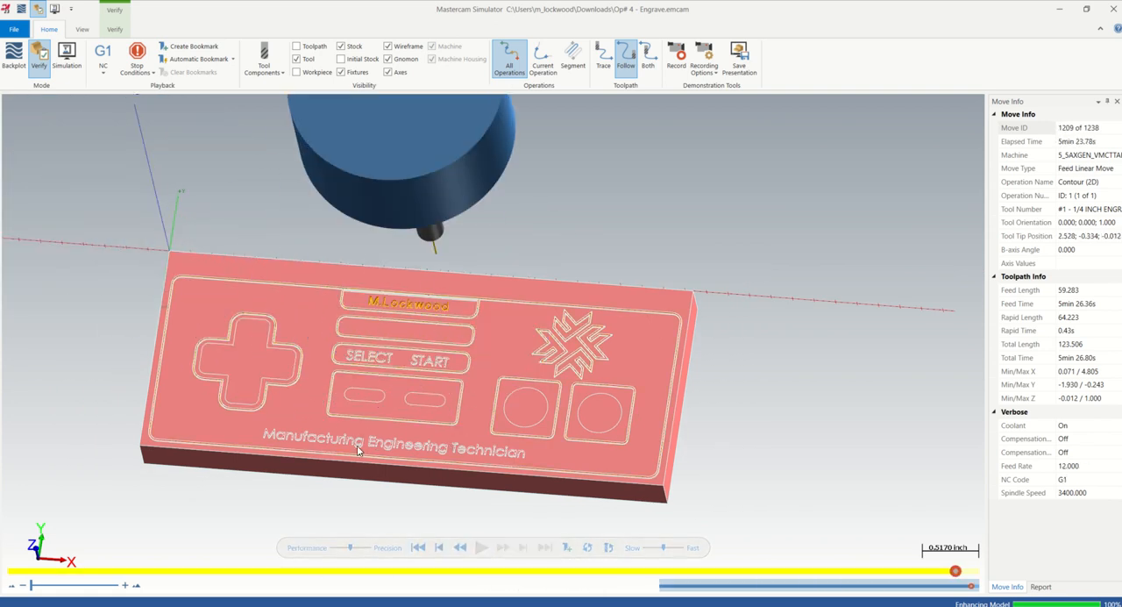
Examine the simulated engraving of the name lettering, slot outlines and whole controller face, and close the simulator
scroll(367, 450, "up", 2)
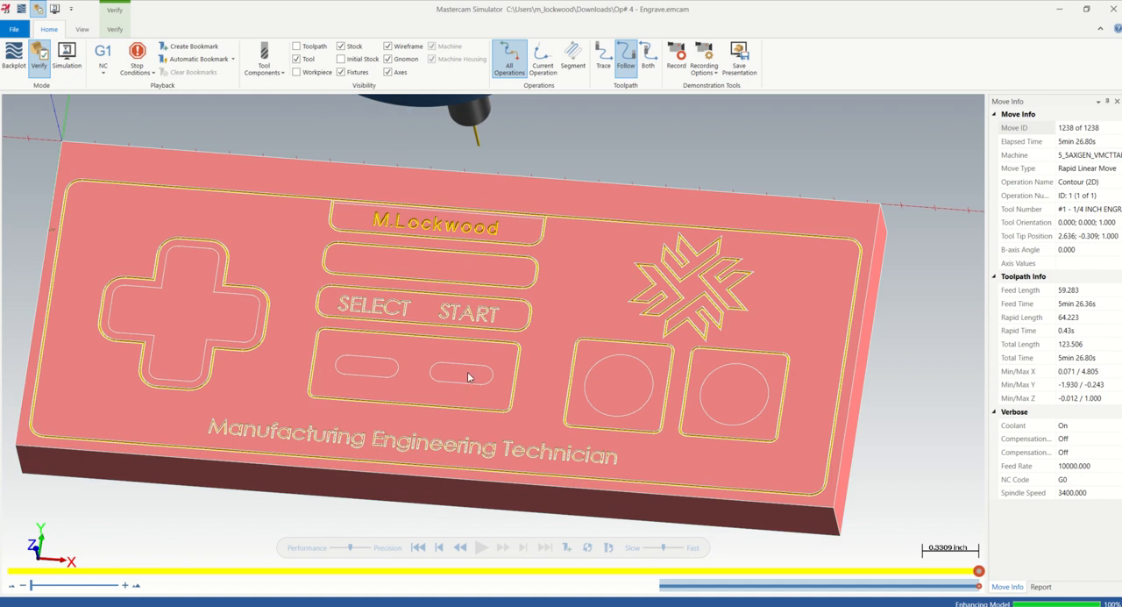
scroll(428, 234, "up", 5)
scroll(417, 252, "down", 4)
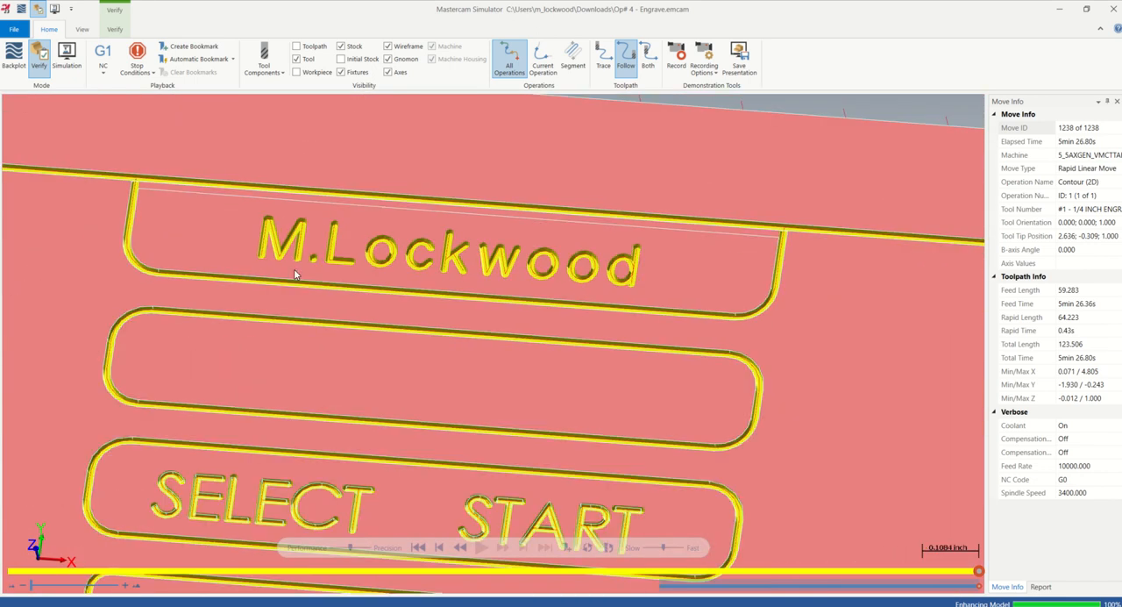
scroll(773, 296, "down", 5)
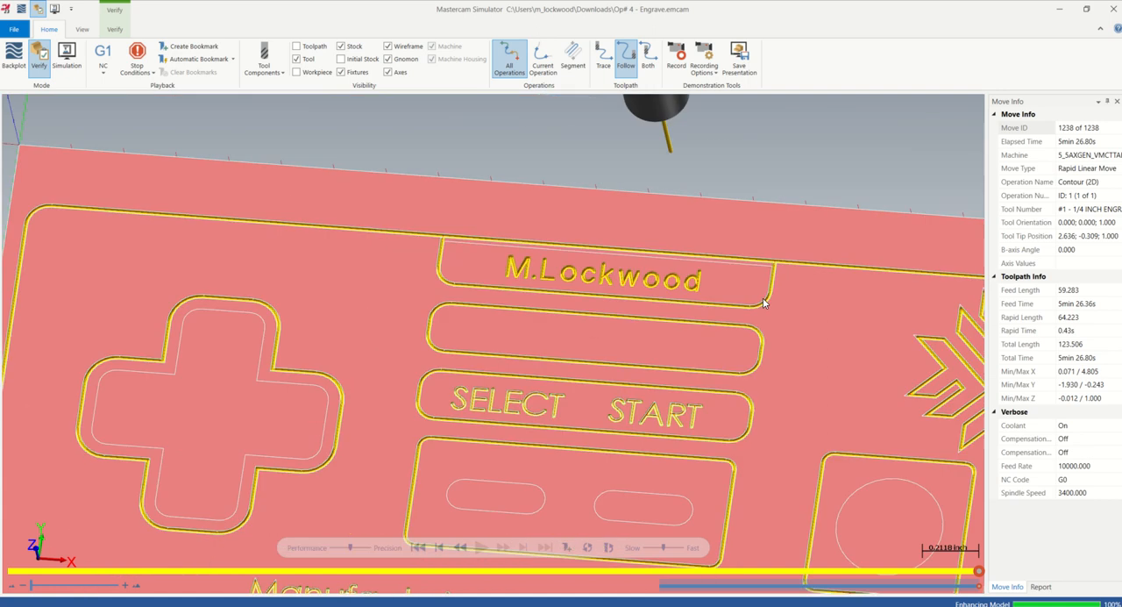
scroll(673, 376, "down", 3)
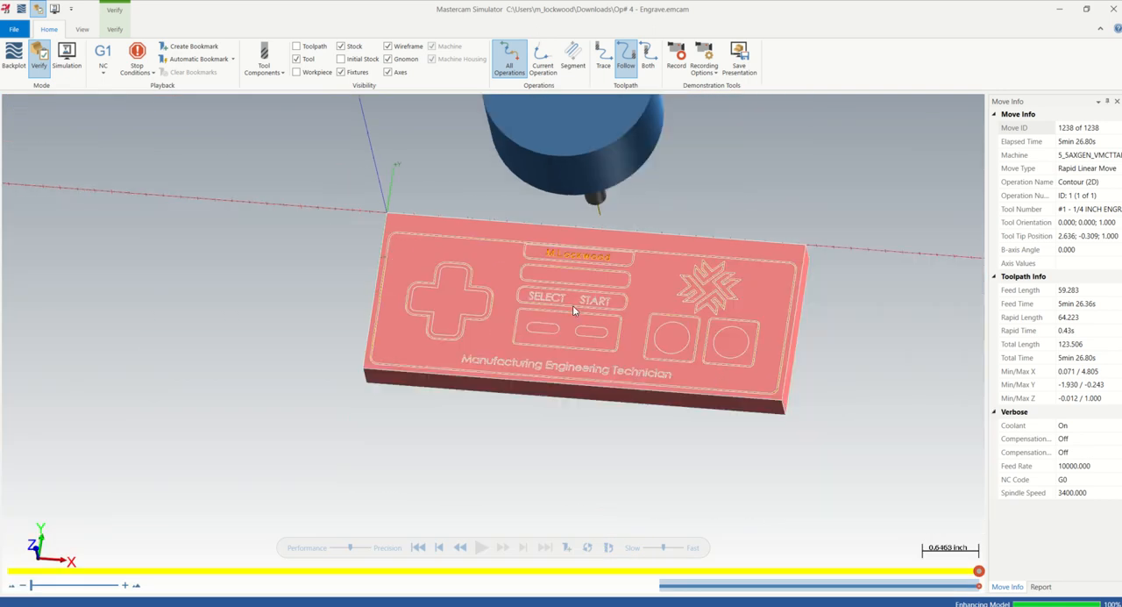
scroll(749, 259, "up", 2)
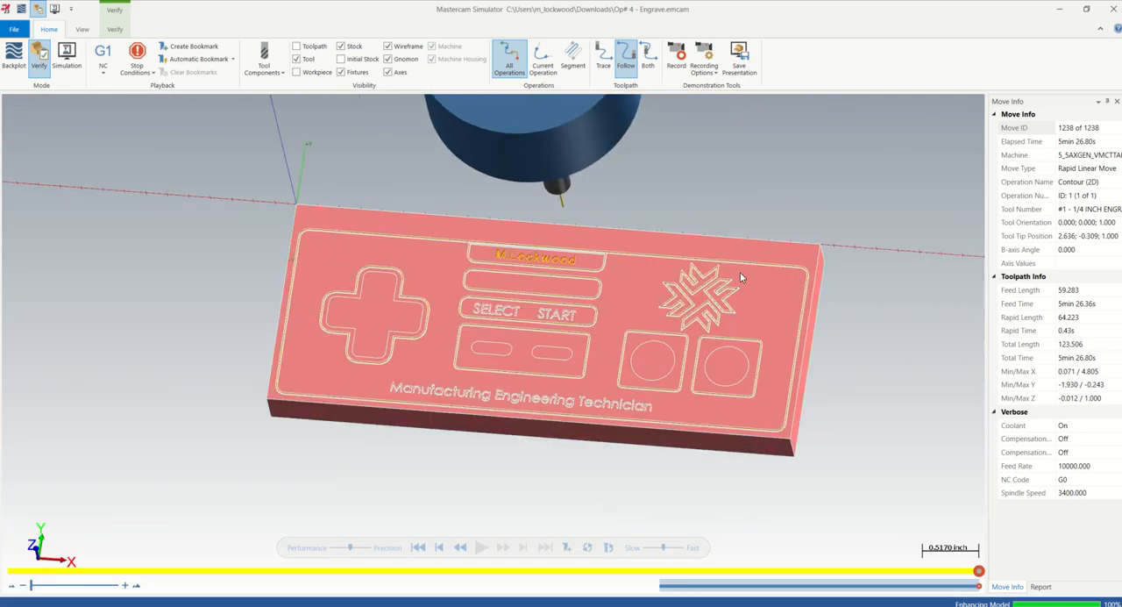
left_click(1114, 9)
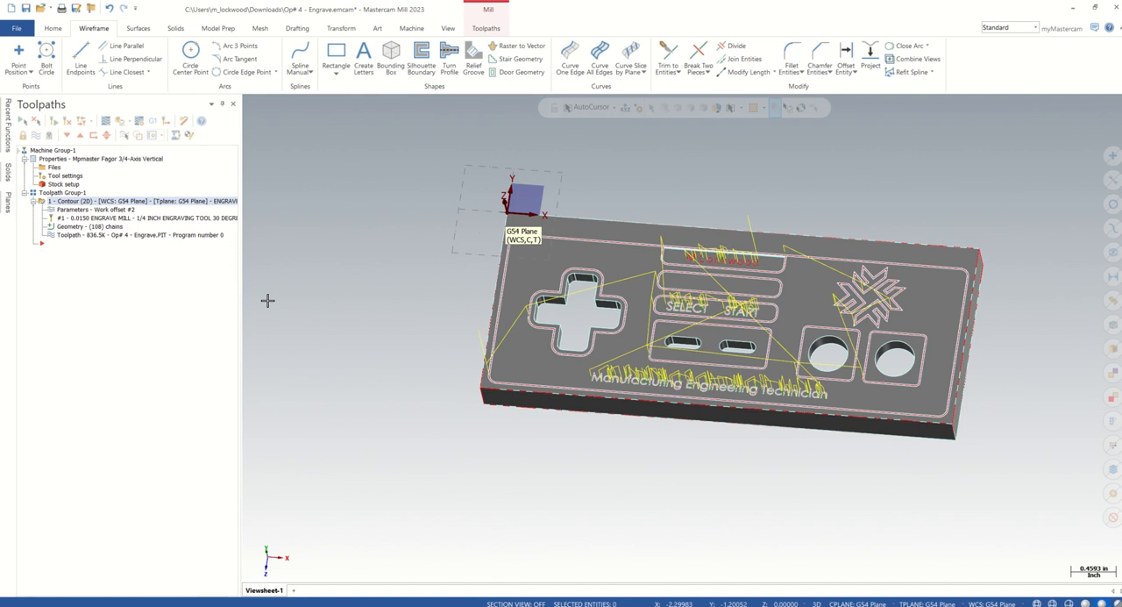
Review the post processing options for the contour toolpath and close them without outputting NC code
scroll(471, 324, "down", 1)
scroll(870, 238, "up", 1)
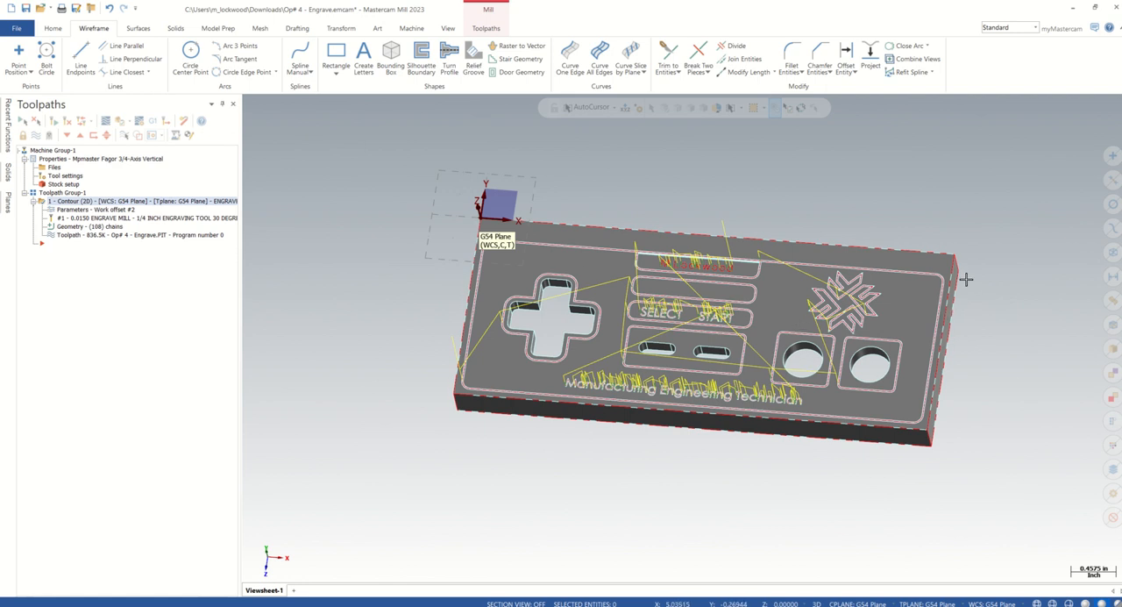
middle_click_drag(967, 275, 565, 292)
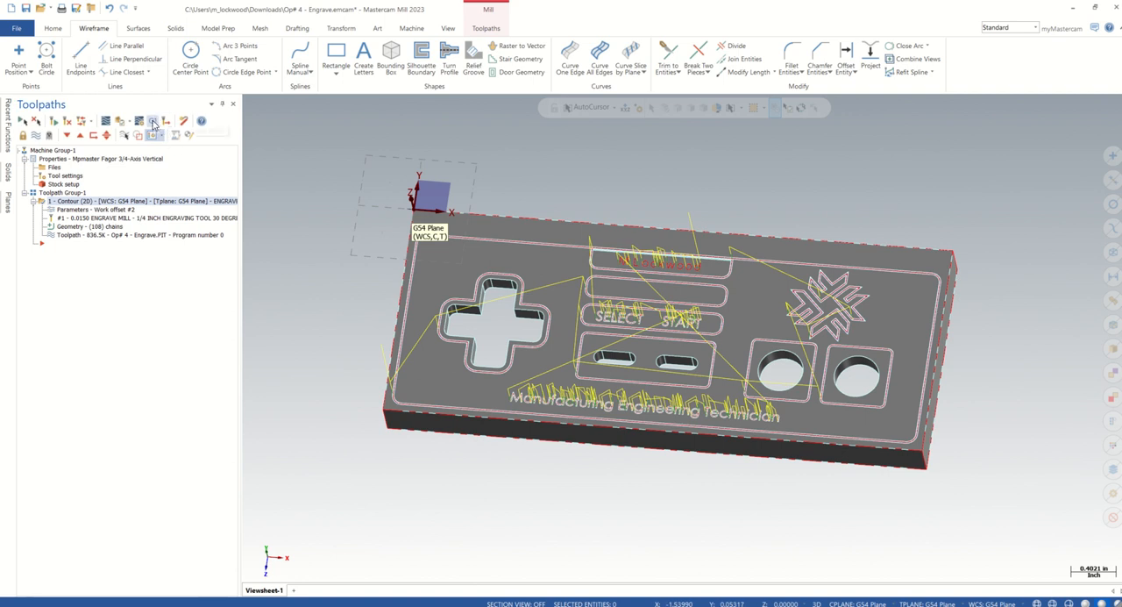
left_click(153, 123)
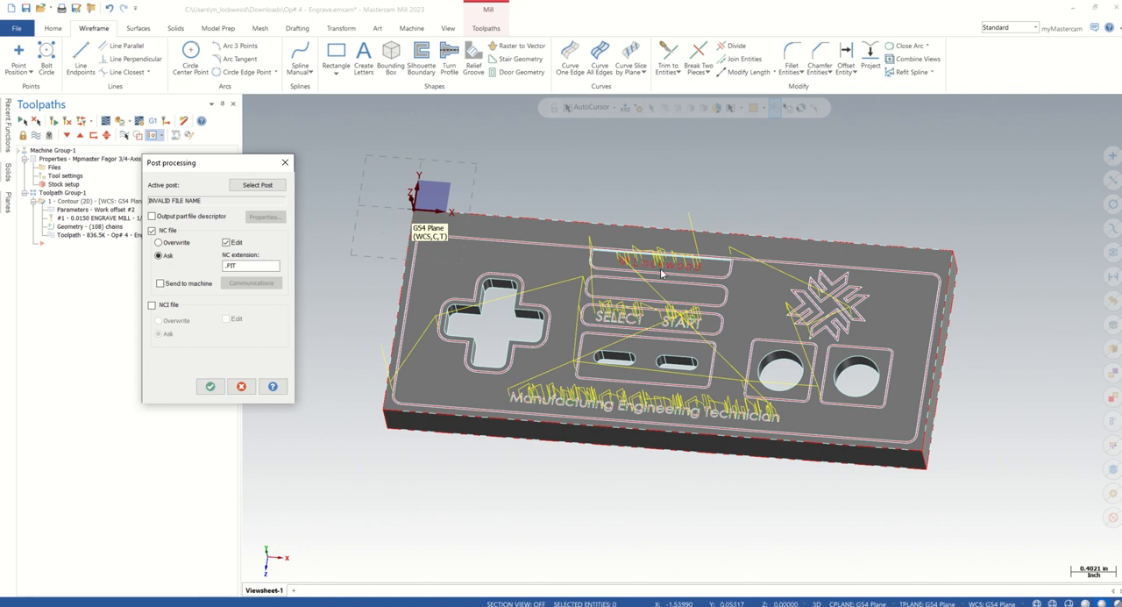
left_click(242, 386)
scroll(733, 329, "up", 2)
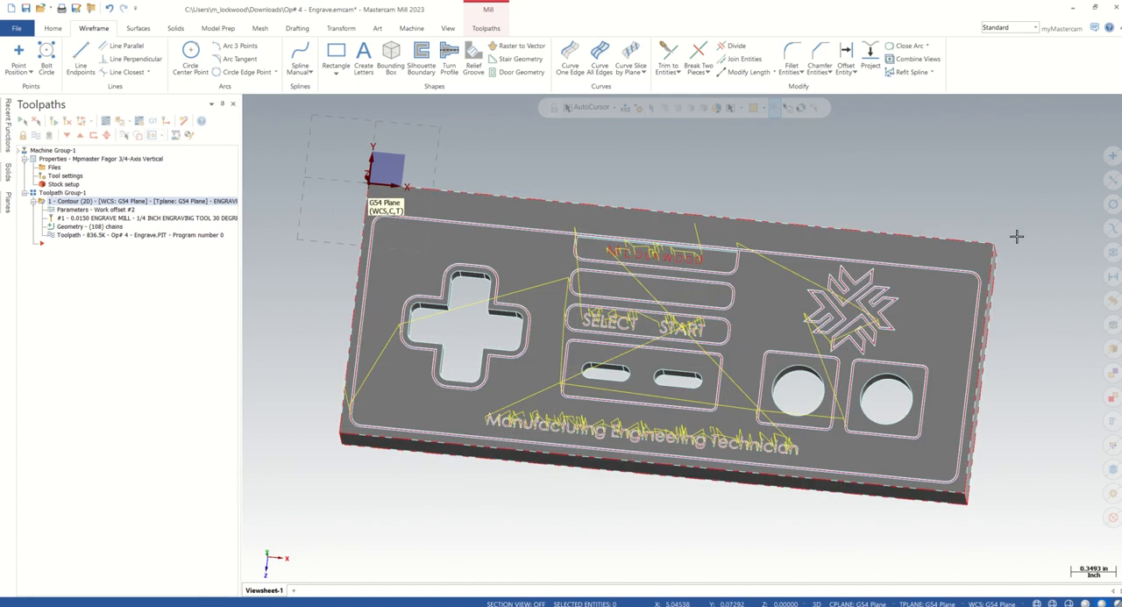
middle_click_drag(1017, 236, 1015, 222)
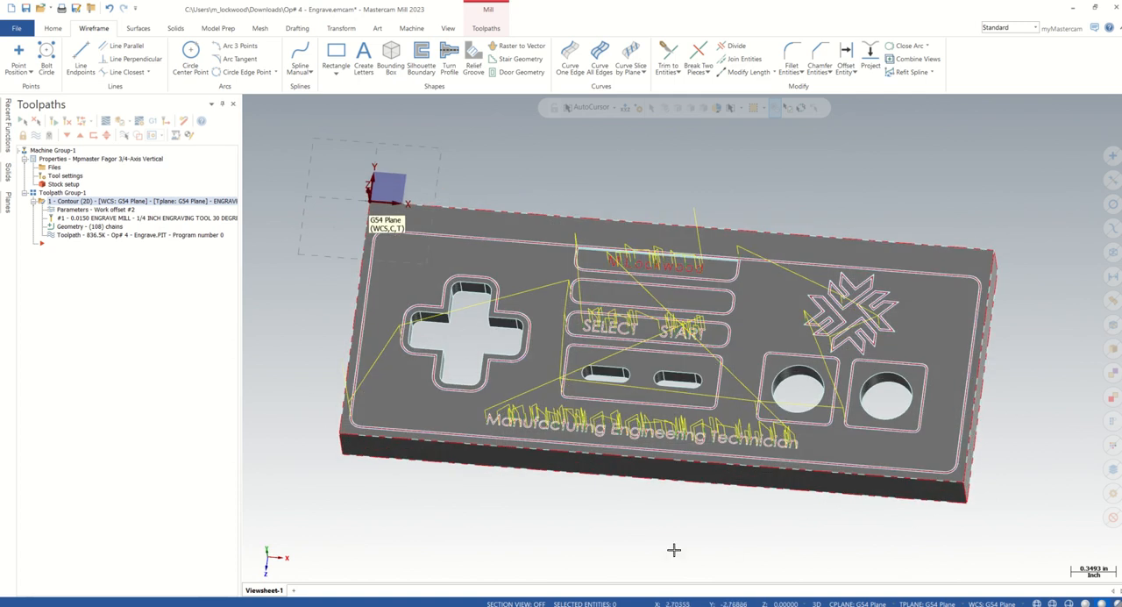